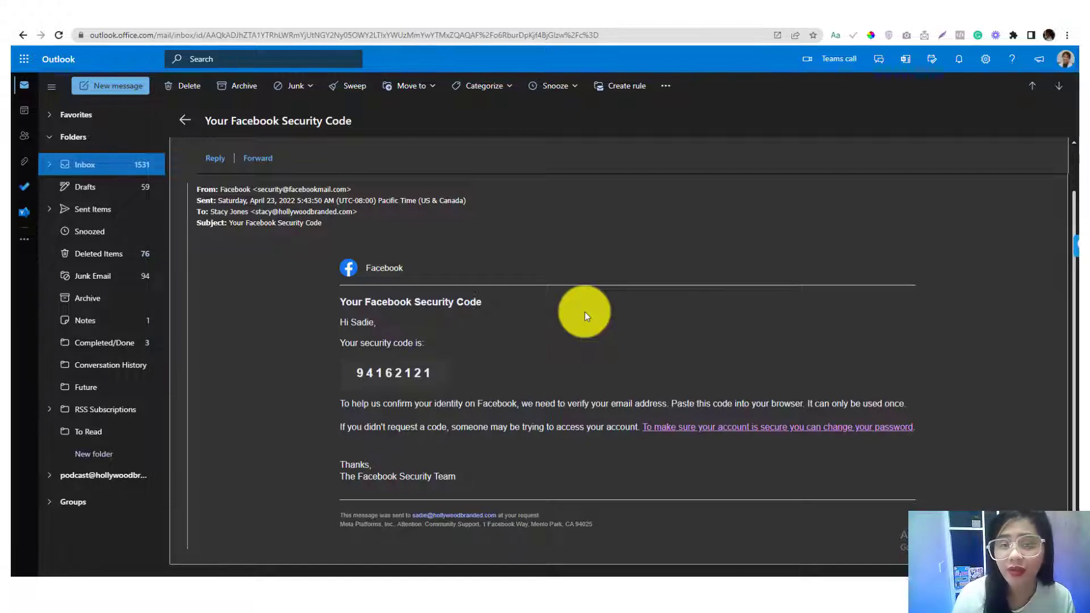
pyautogui.scroll(-1, 584, 312)
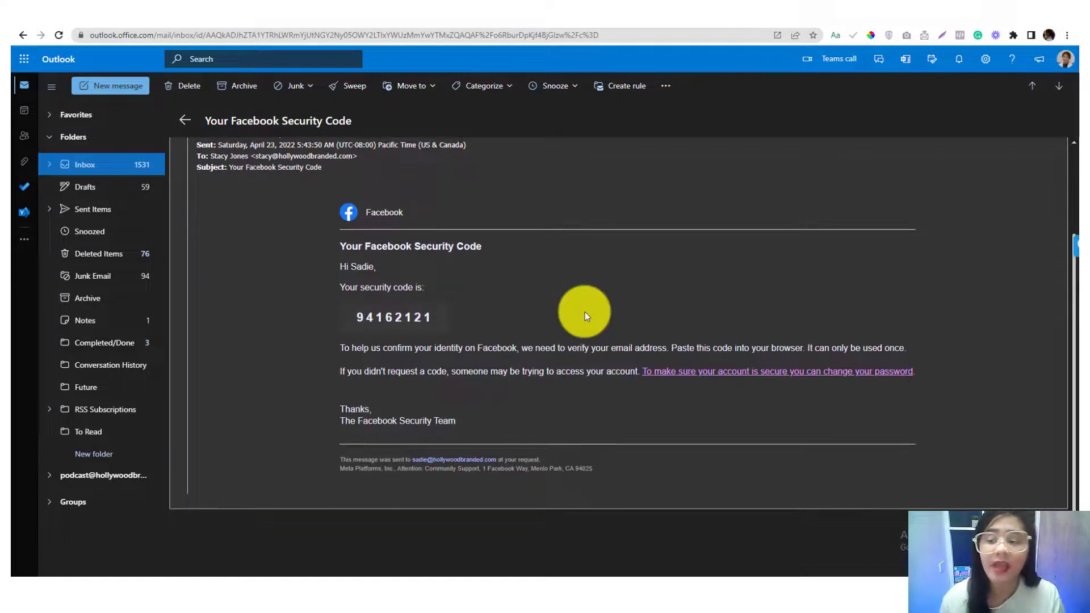
pyautogui.scroll(2, 589, 315)
pyautogui.scroll(1, 588, 315)
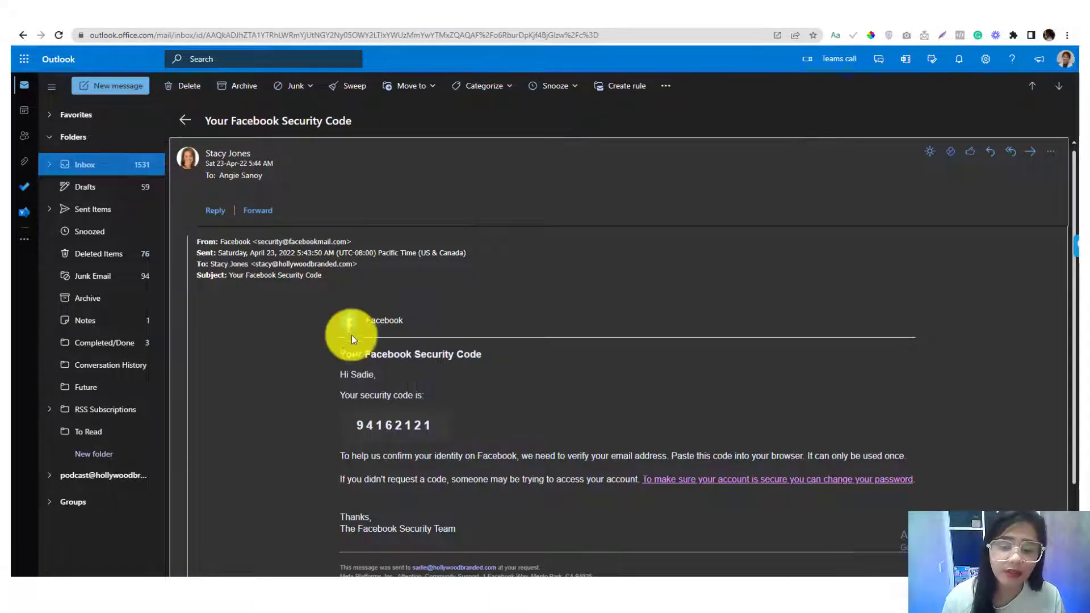
pyautogui.scroll(-1, 352, 337)
pyautogui.scroll(1, 352, 339)
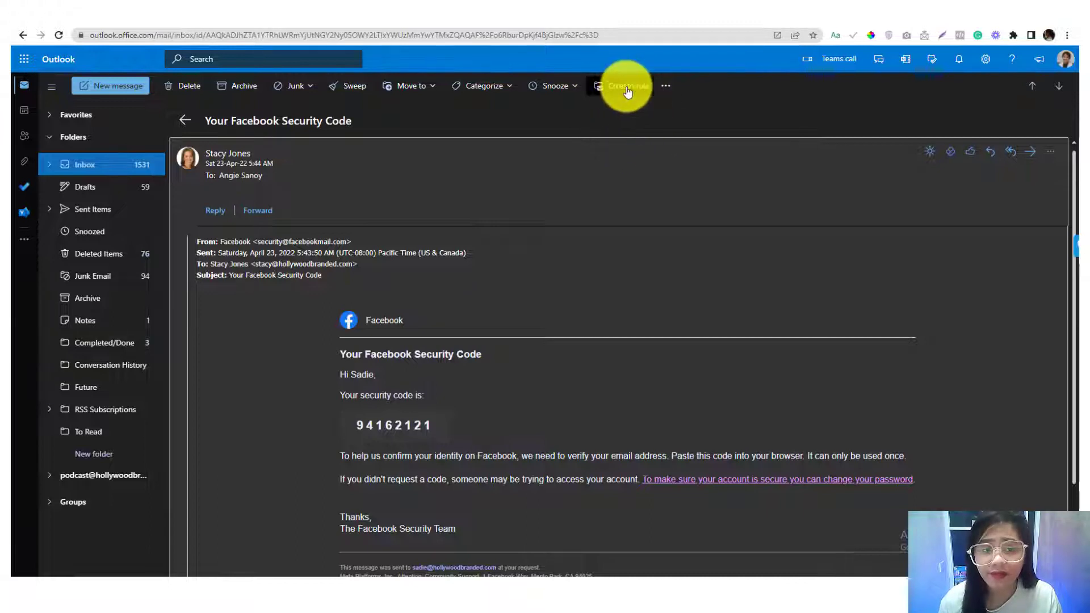
# - Check that Create rule is included in the message toolbar customization and save the toolbar
pyautogui.click(666, 87)
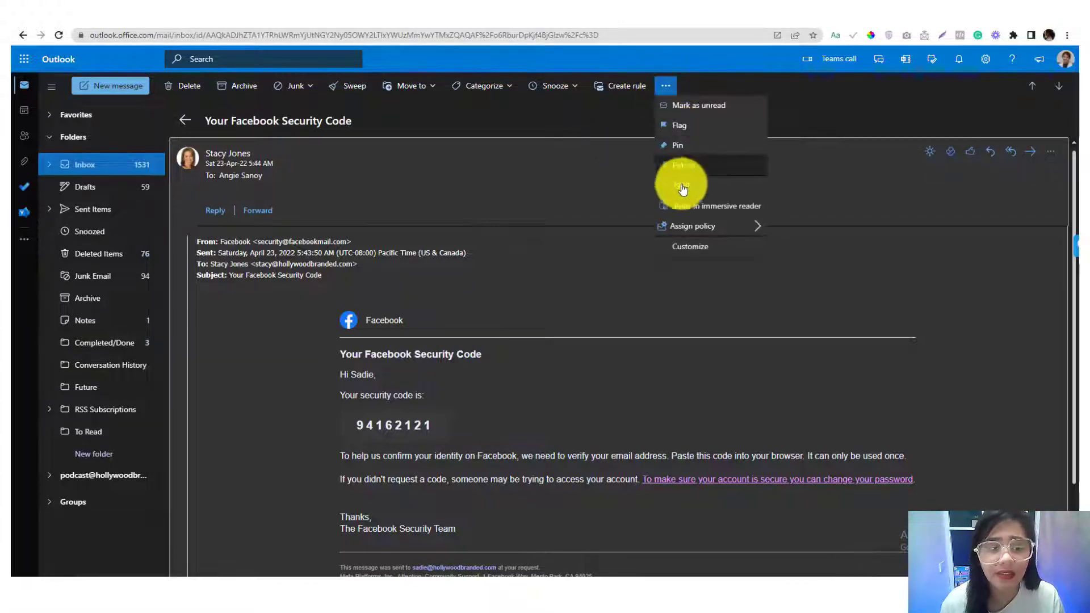
pyautogui.click(686, 248)
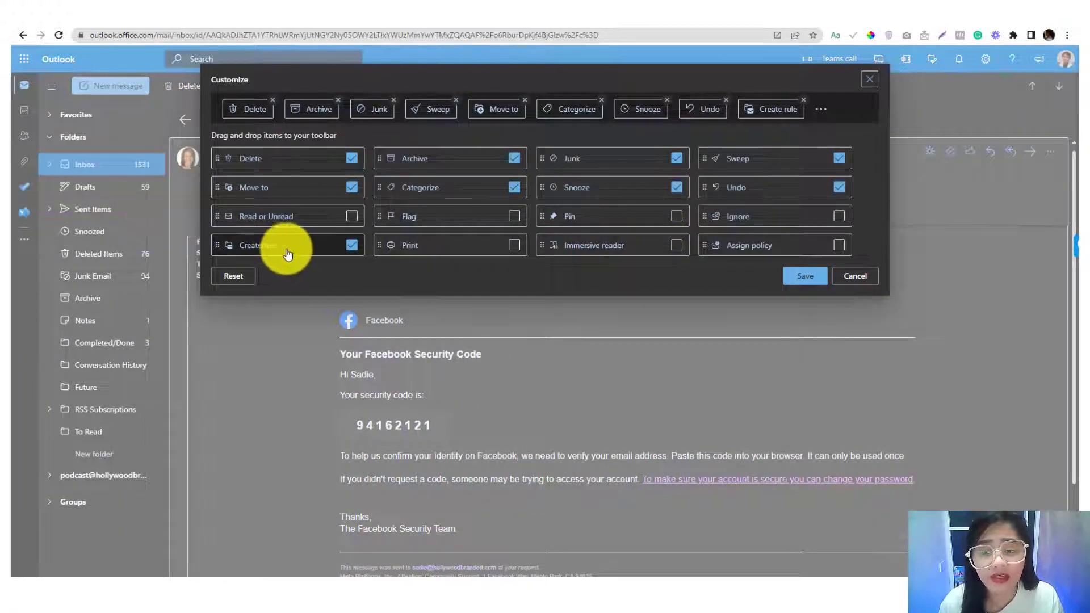
pyautogui.click(798, 277)
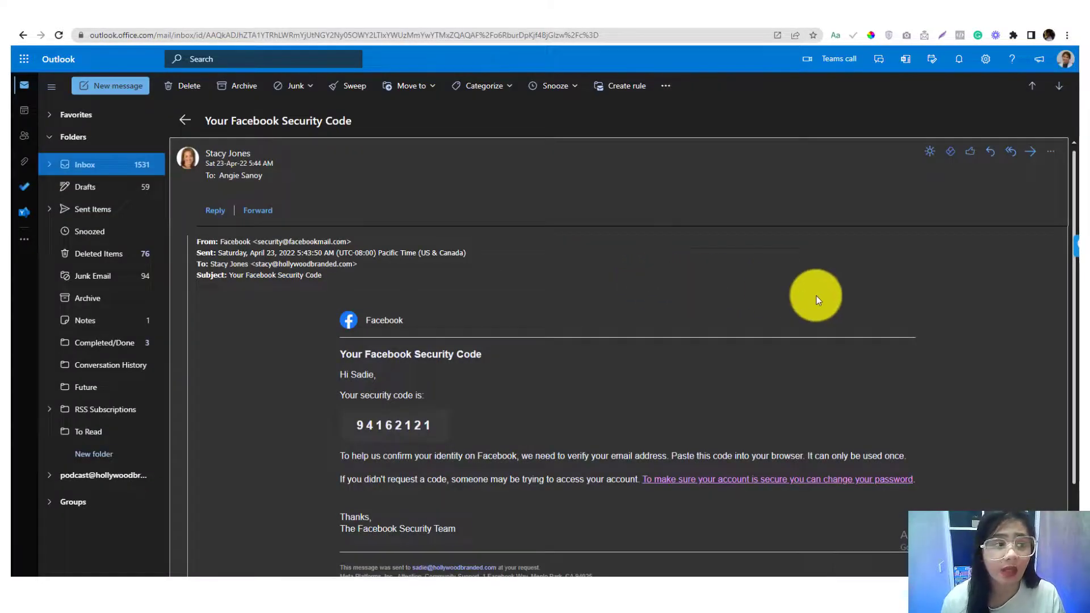
# - Add a new rule in the full mail settings and name it Forwarding Facebook
pyautogui.click(986, 59)
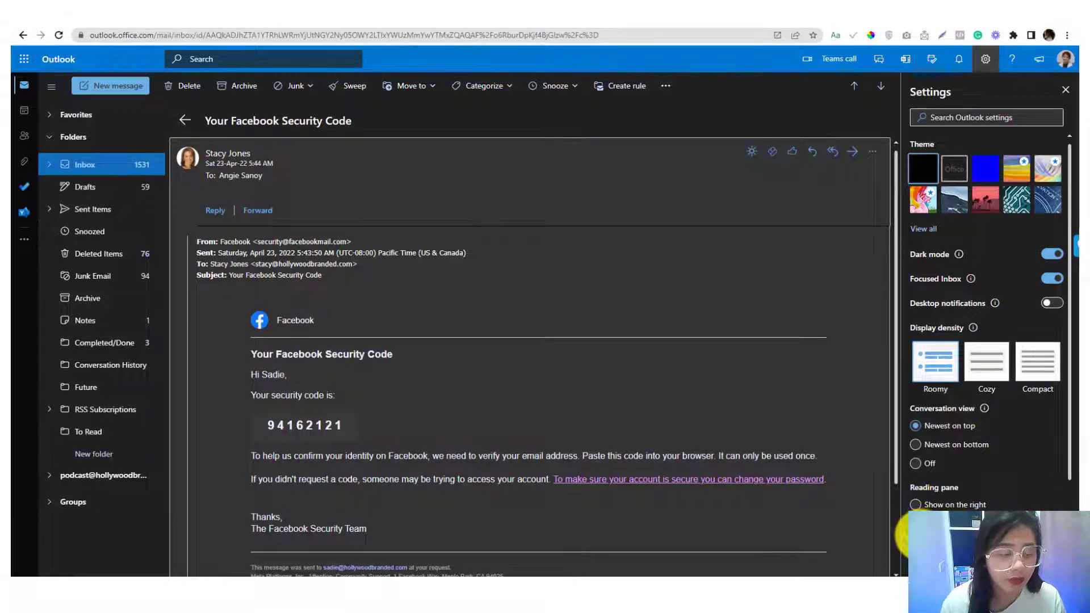
pyautogui.click(911, 534)
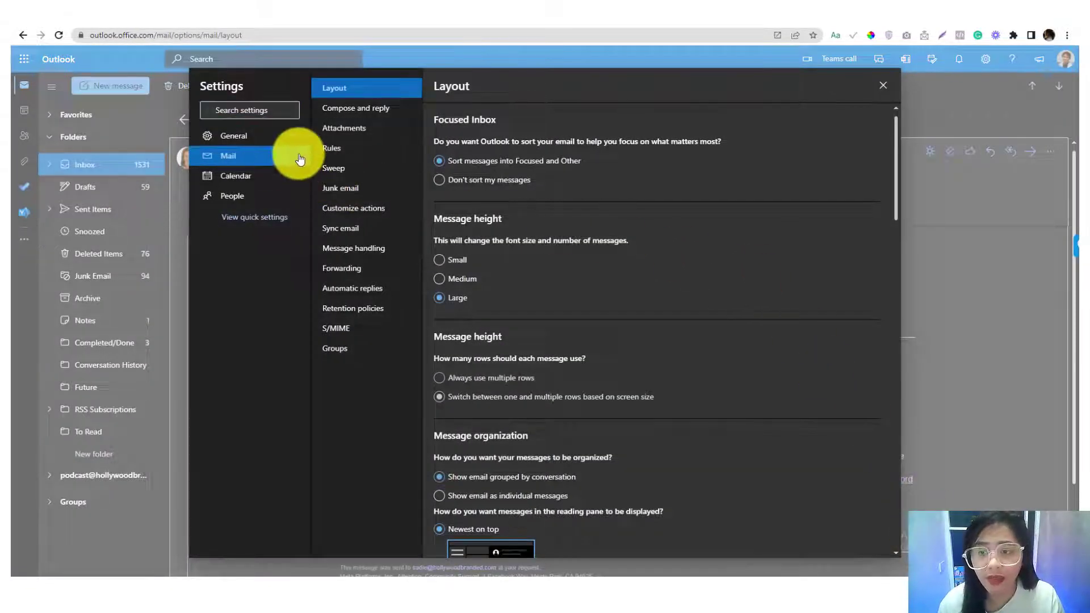
pyautogui.click(337, 151)
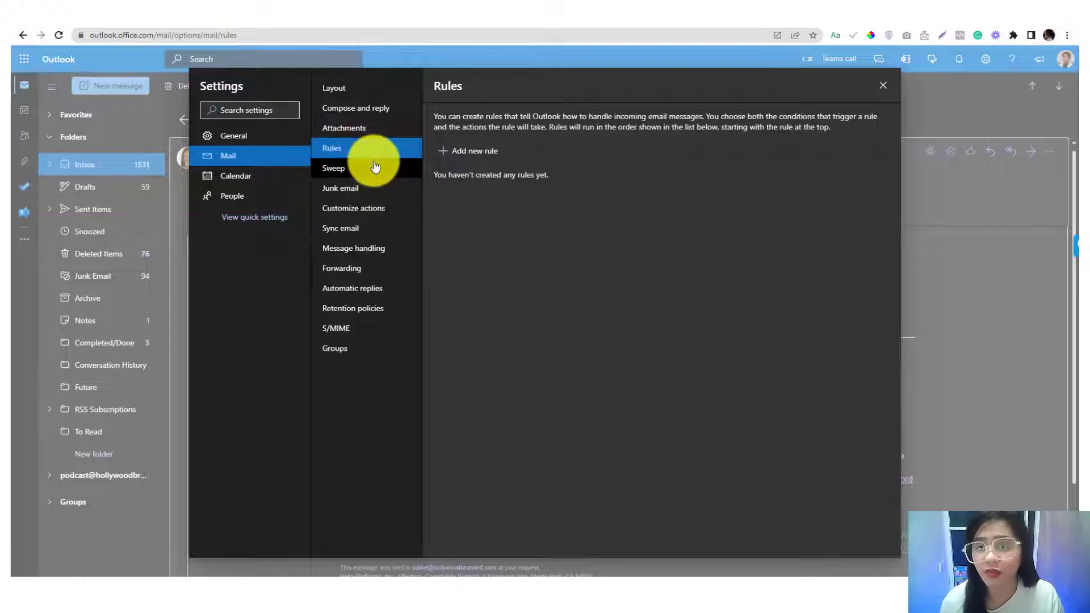
pyautogui.click(480, 151)
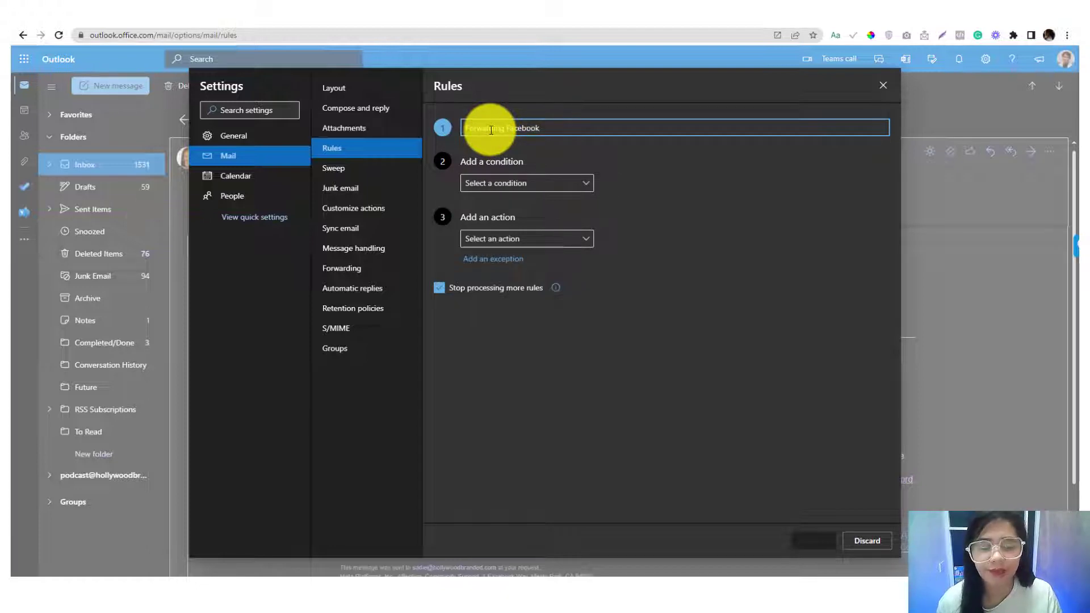
pyautogui.click(553, 166)
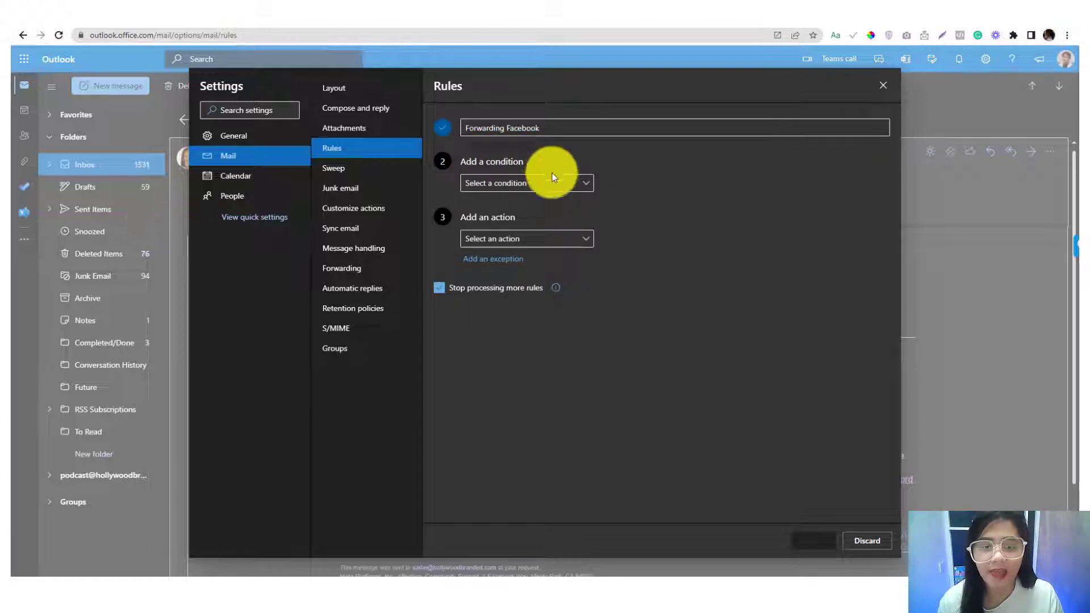
pyautogui.click(505, 184)
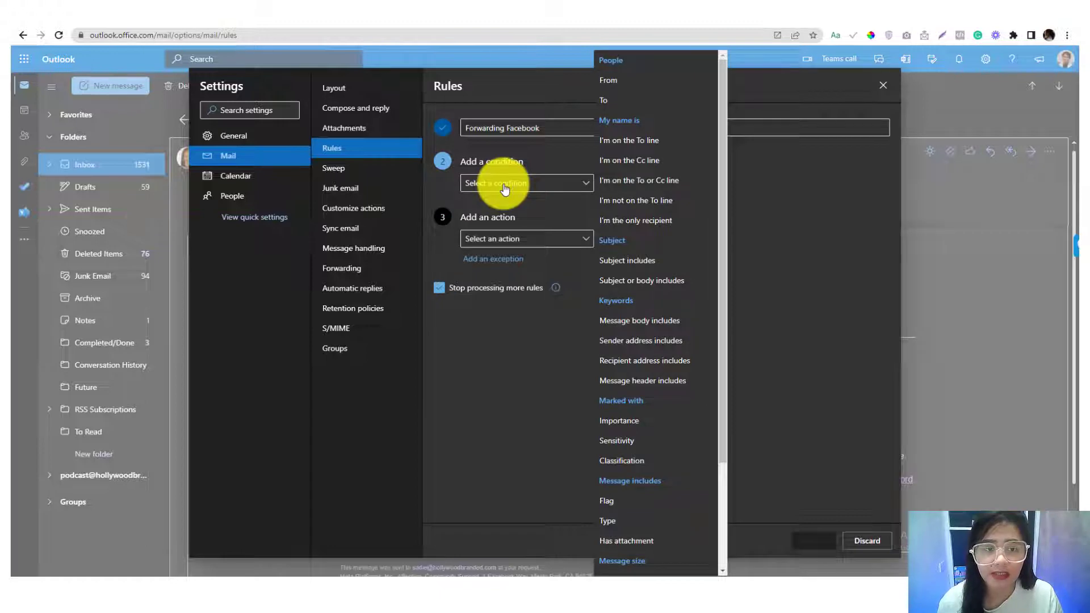
pyautogui.click(628, 80)
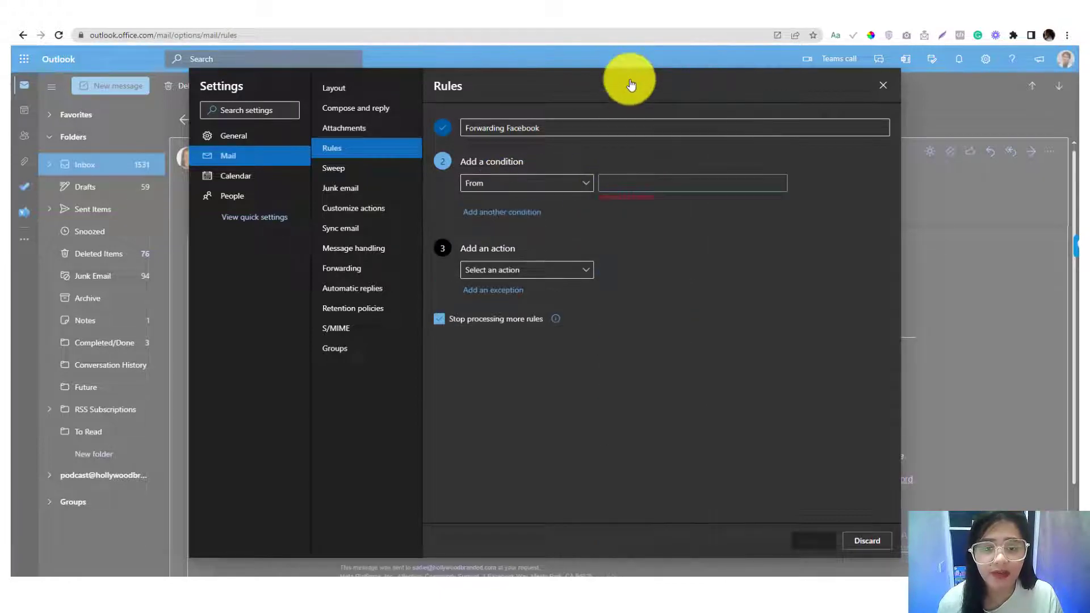
pyautogui.click(623, 189)
pyautogui.write('fa')
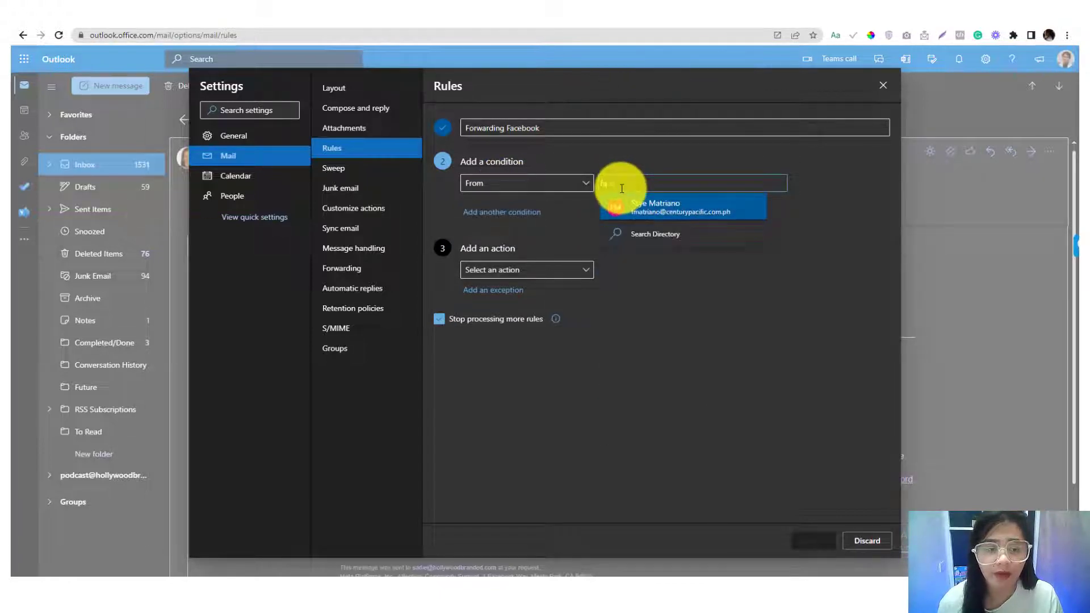
pyautogui.write('ce')
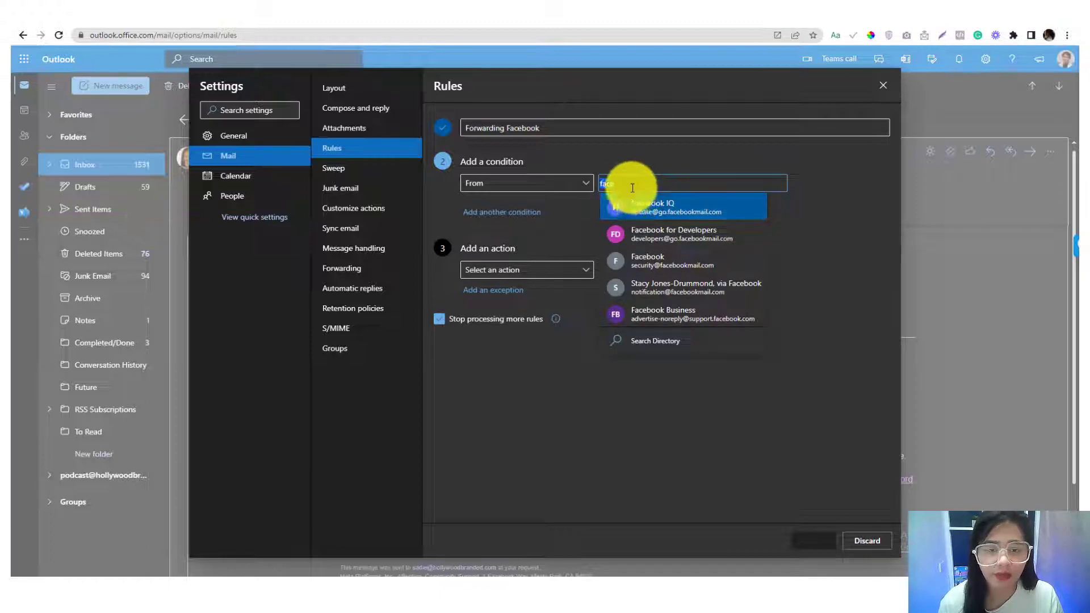
pyautogui.press('BackSpace')
# - Set the rule's condition to Subject includes with the keyword Facebook
pyautogui.click(586, 187)
pyautogui.click(586, 186)
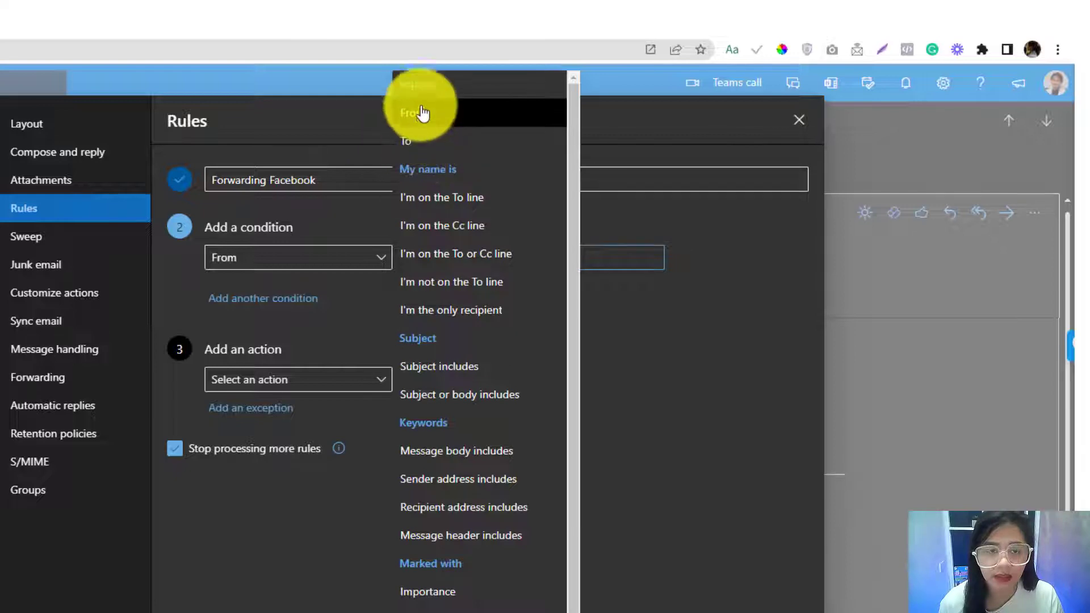
pyautogui.click(415, 367)
pyautogui.write('Facebook')
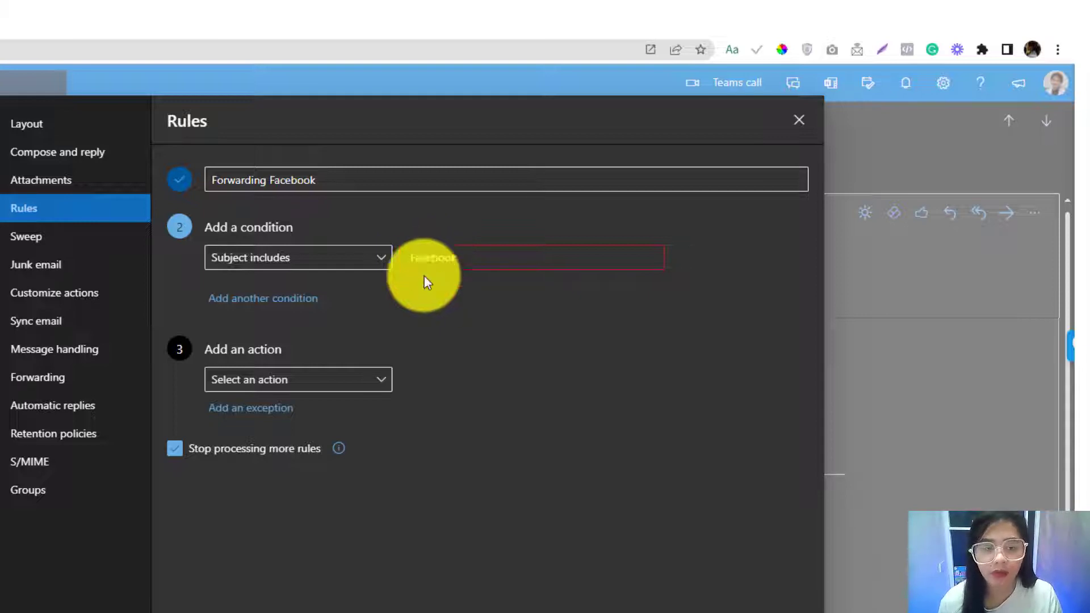
pyautogui.press('Return')
# - Add a Forward to action with the recipient's e-mail address and save the rule
pyautogui.click(272, 368)
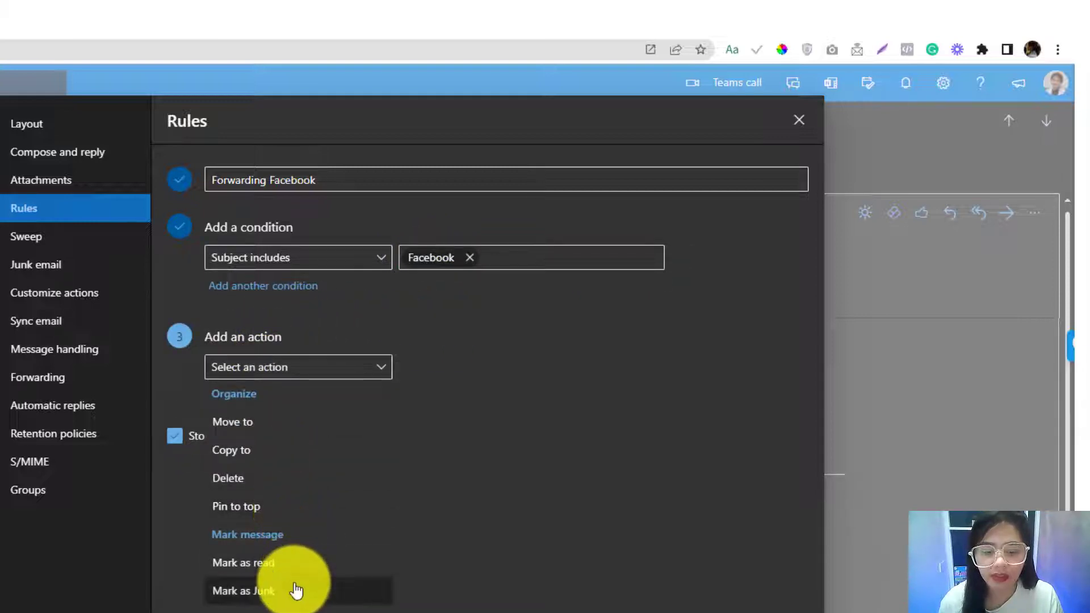
pyautogui.click(267, 612)
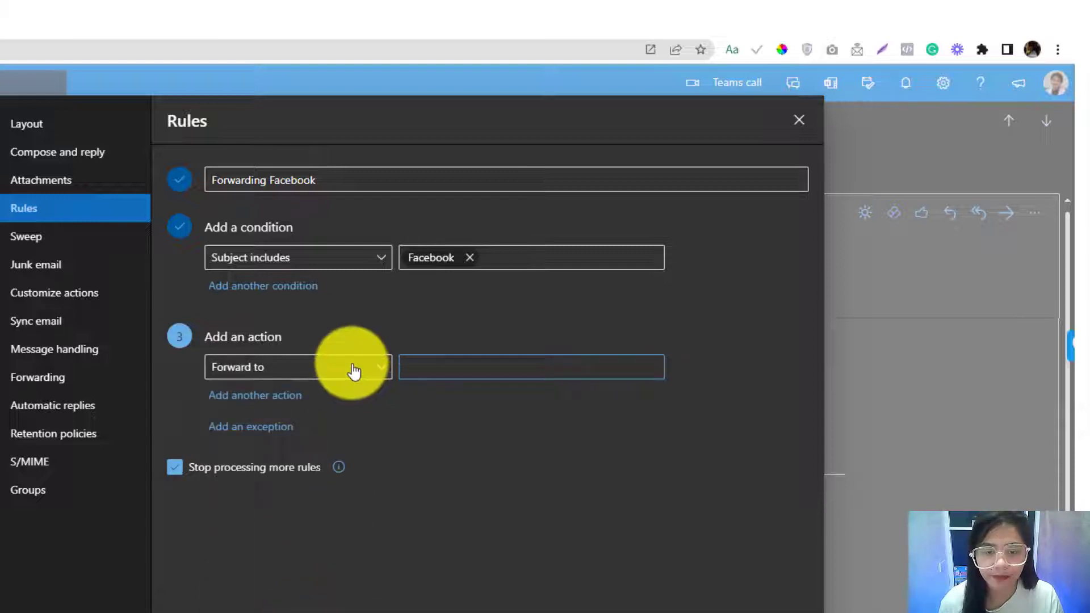
pyautogui.click(352, 367)
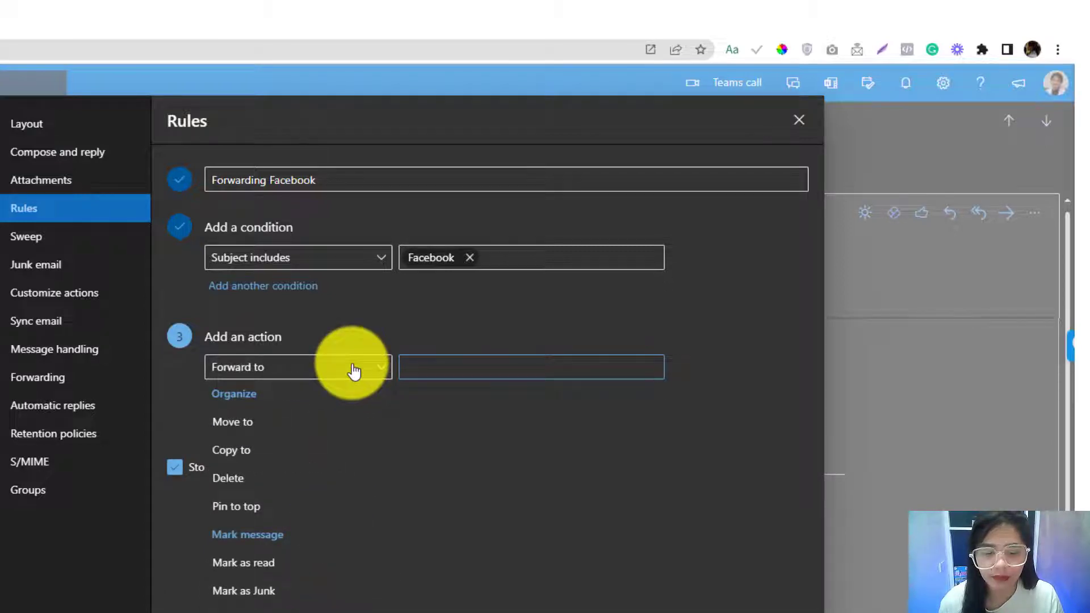
pyautogui.click(353, 370)
pyautogui.click(443, 366)
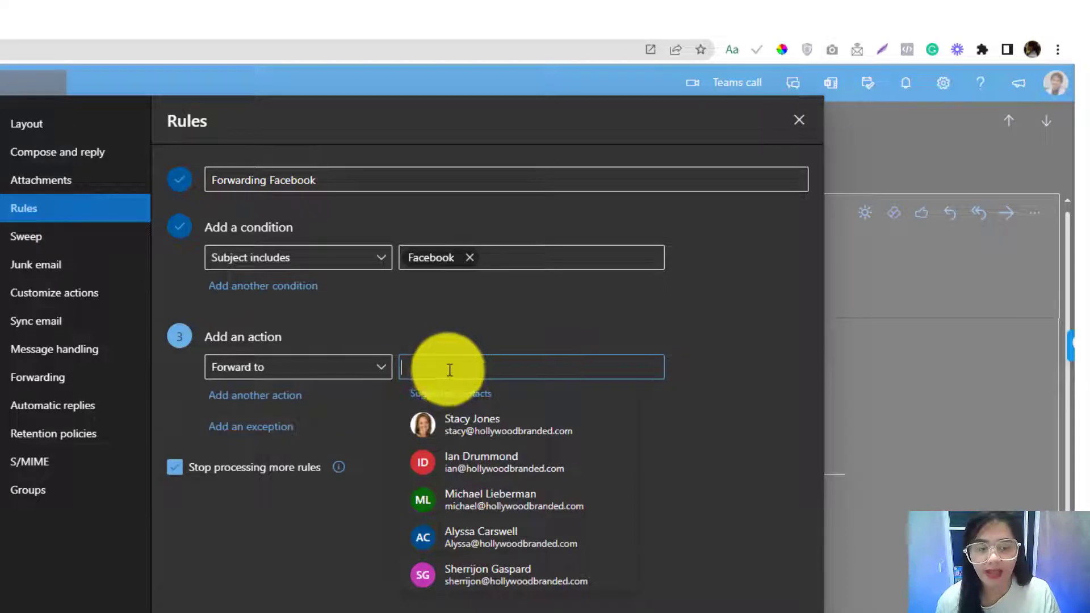
pyautogui.write('info.sam')
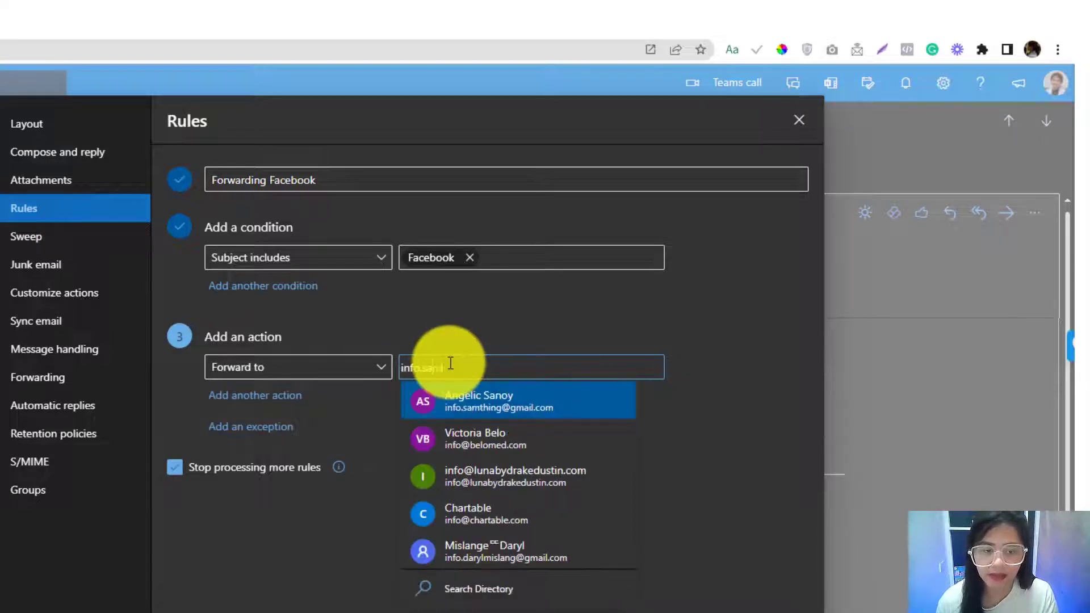
pyautogui.write('thing')
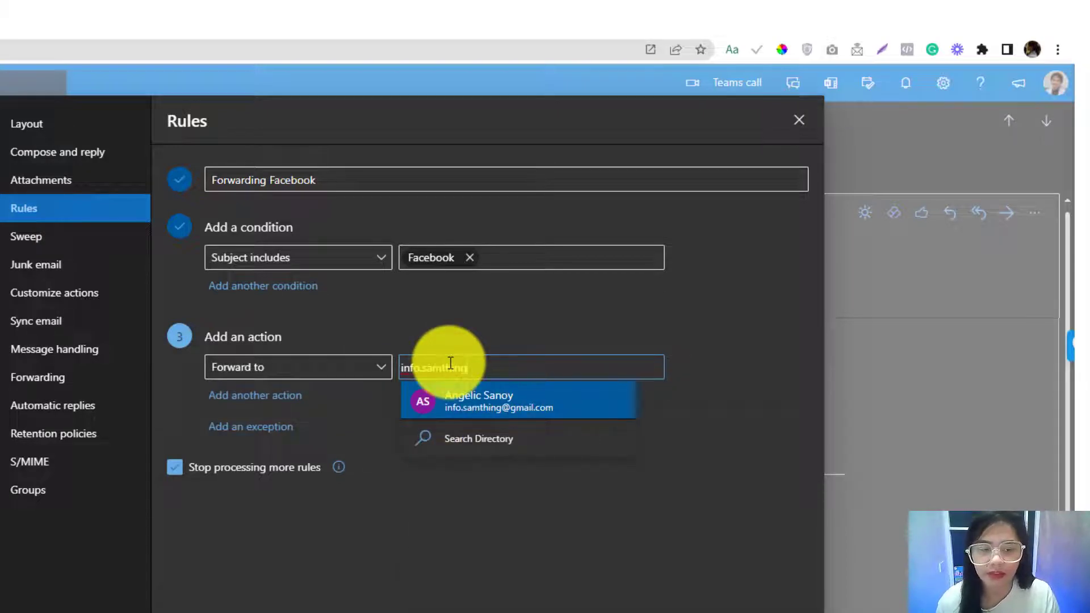
pyautogui.click(478, 410)
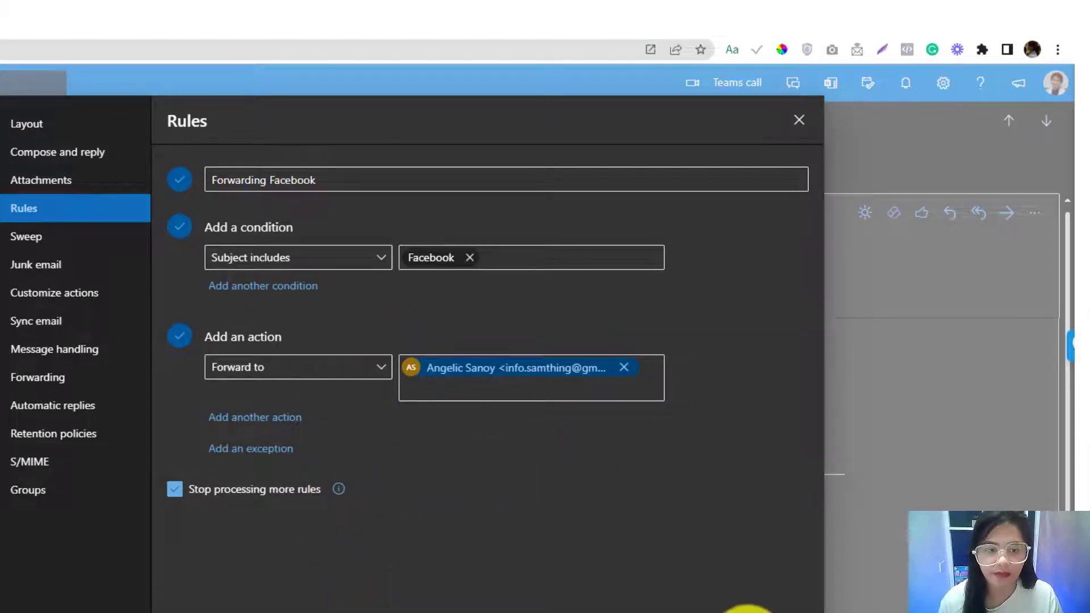
pyautogui.click(747, 611)
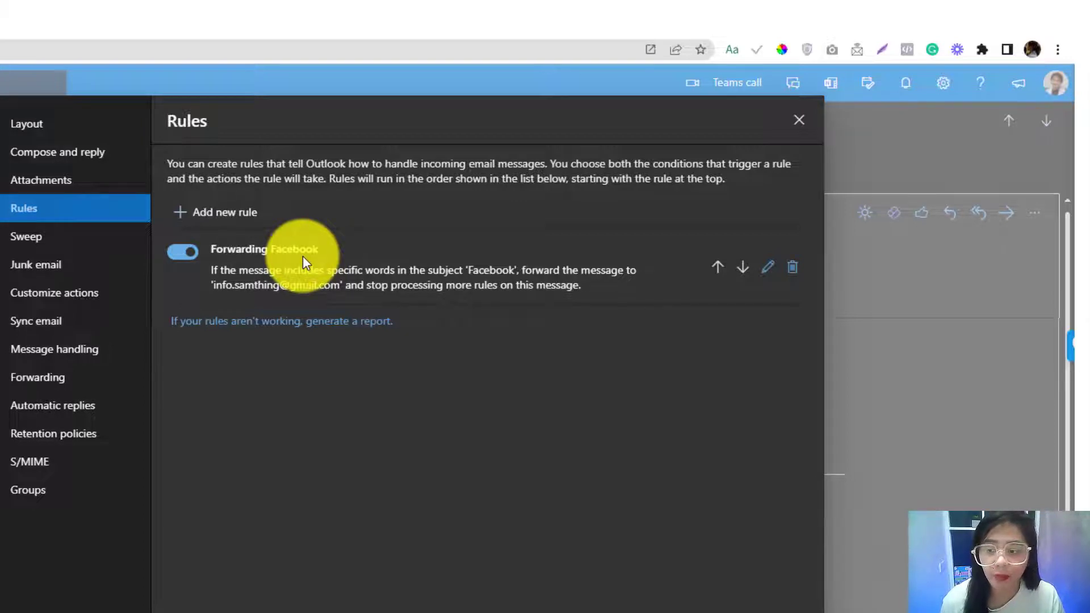
pyautogui.click(237, 220)
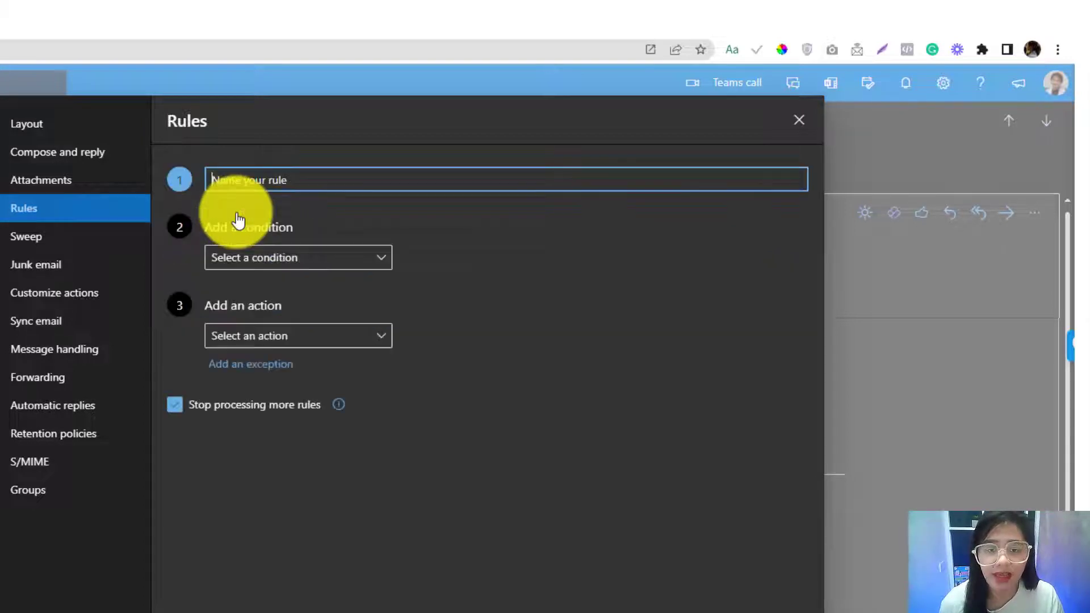
pyautogui.write('AirBnB')
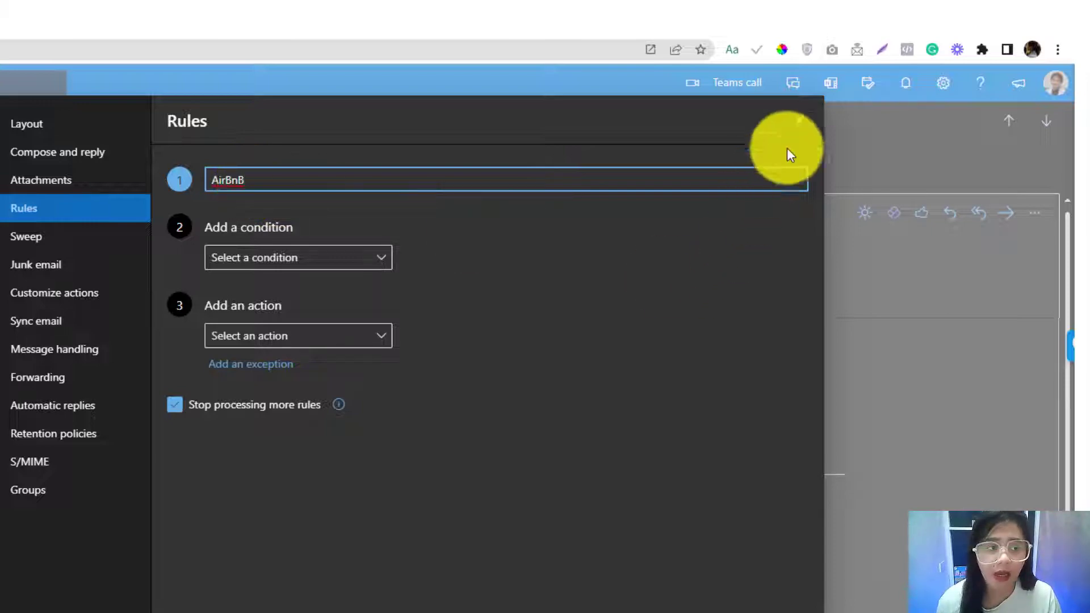
pyautogui.click(800, 121)
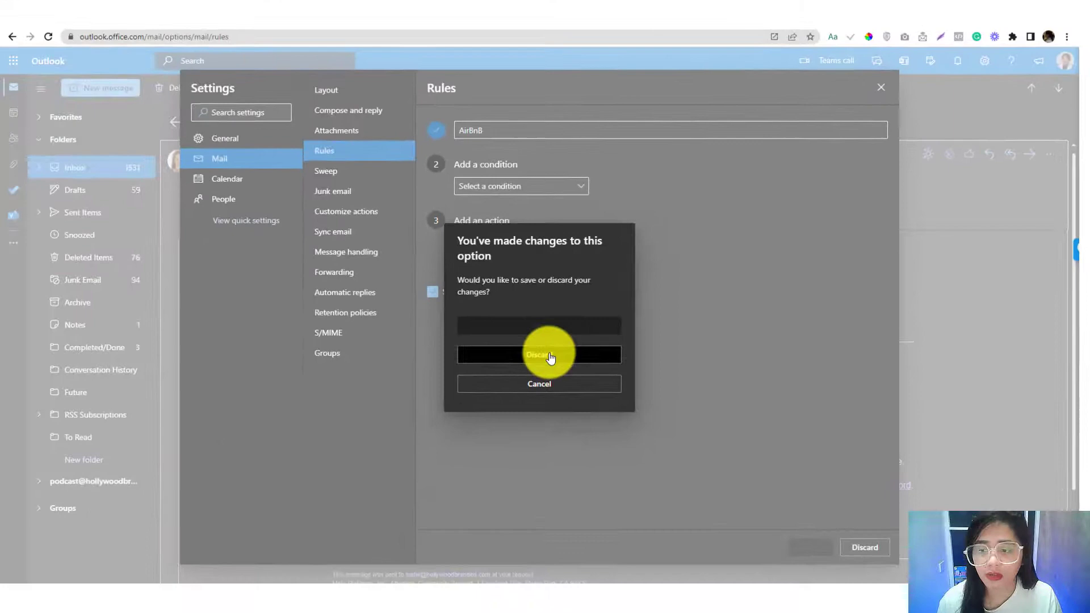
pyautogui.click(550, 356)
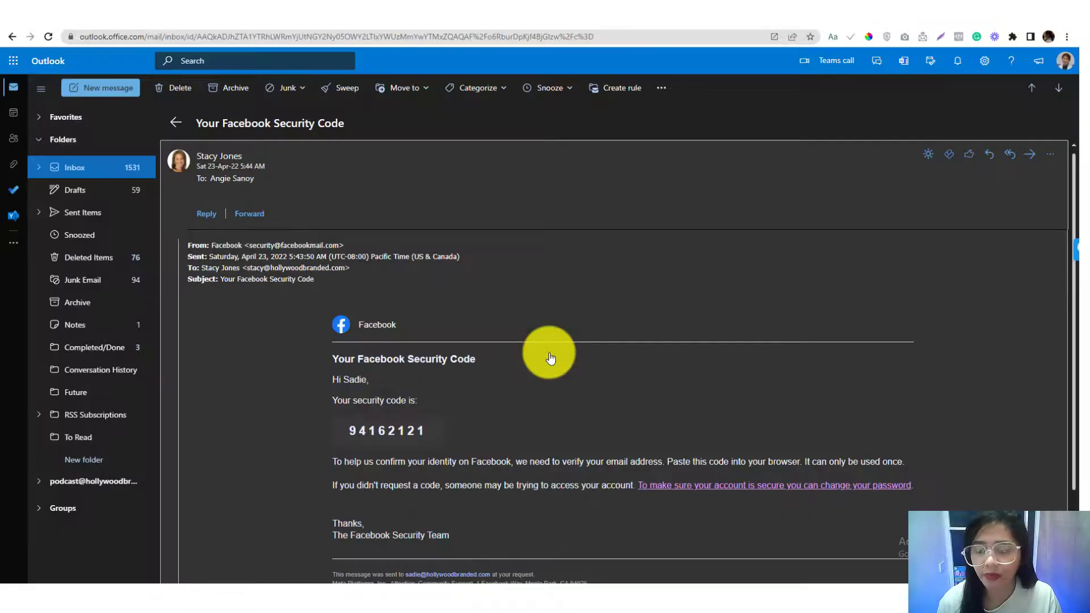
# - Try to create a new subfolder under the Inbox
pyautogui.click(95, 178)
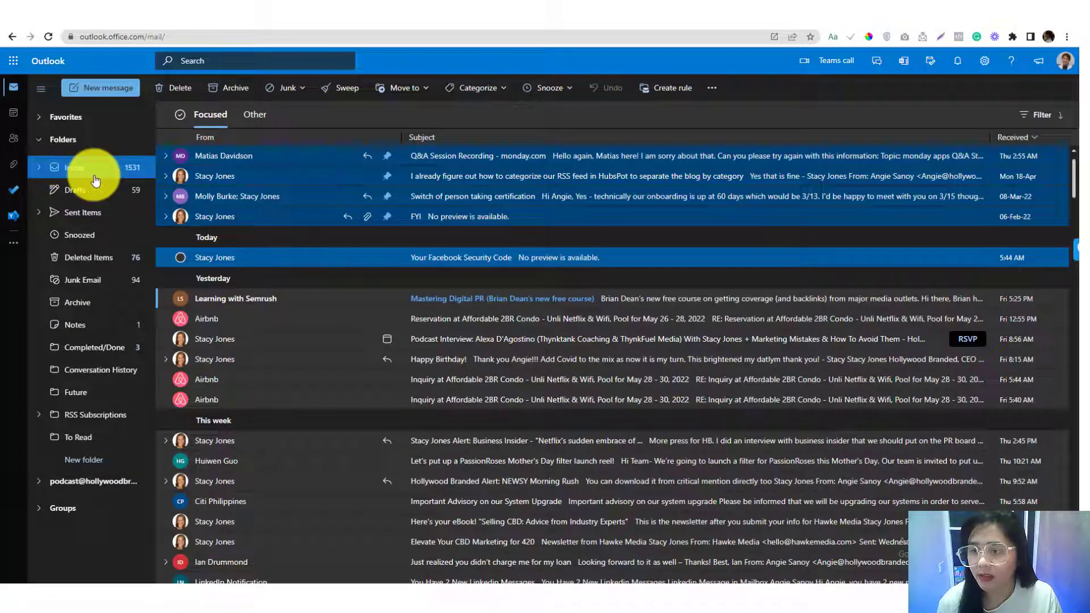
pyautogui.click(63, 142)
pyautogui.click(62, 141)
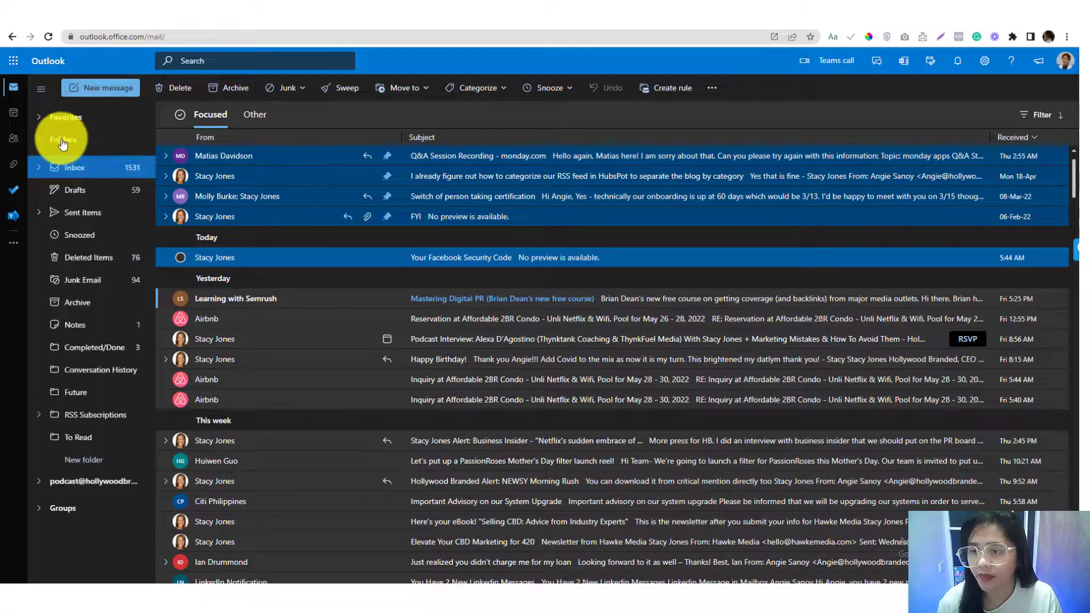
pyautogui.rightClick(71, 166)
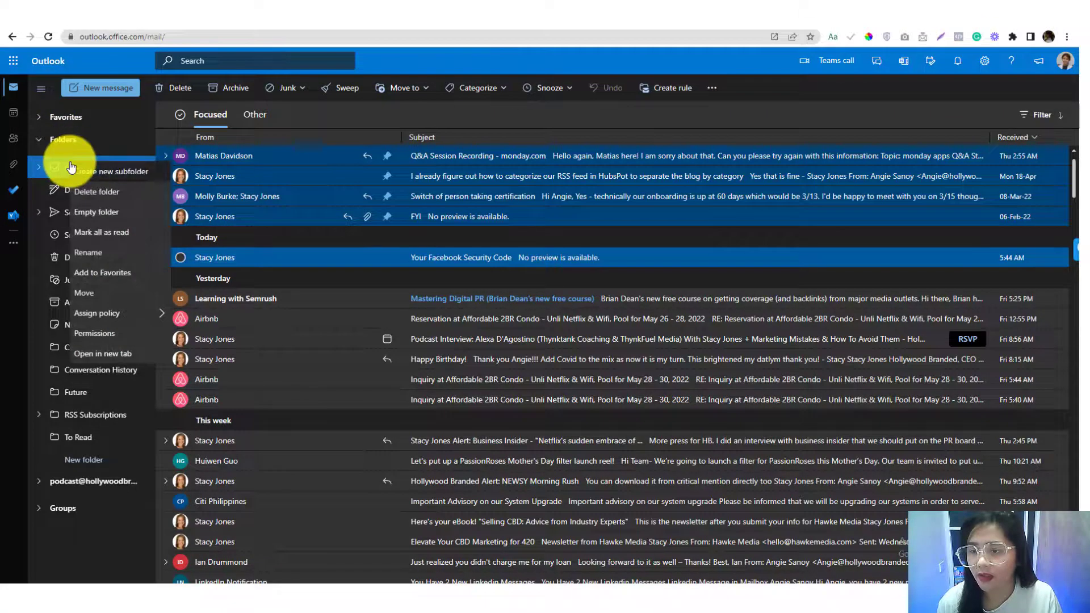
pyautogui.click(83, 178)
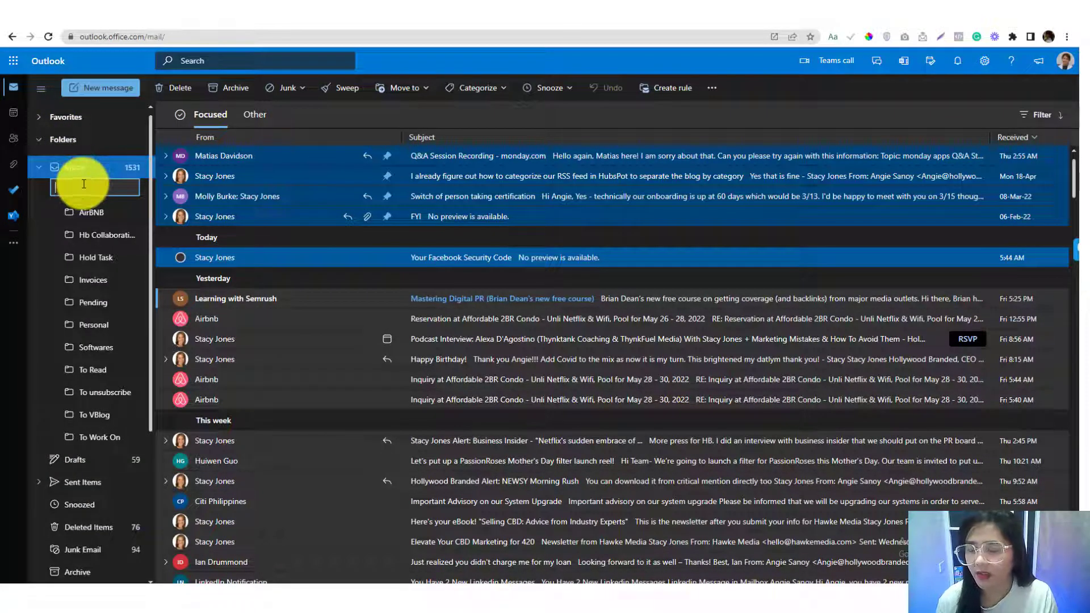
pyautogui.click(114, 209)
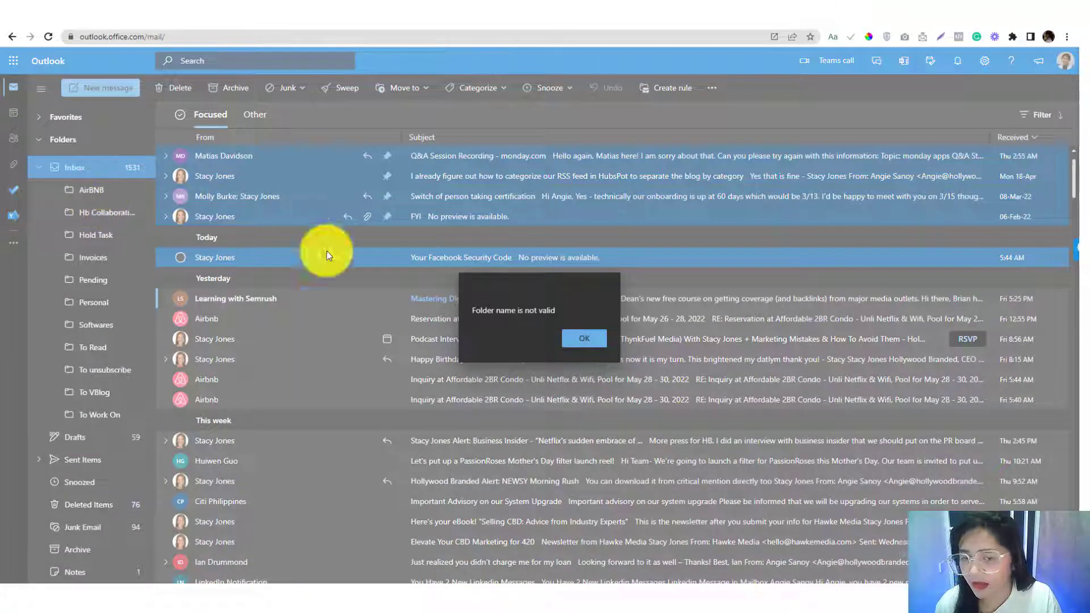
pyautogui.click(583, 340)
# - Open the AirBNB subfolder of the Inbox
pyautogui.click(91, 190)
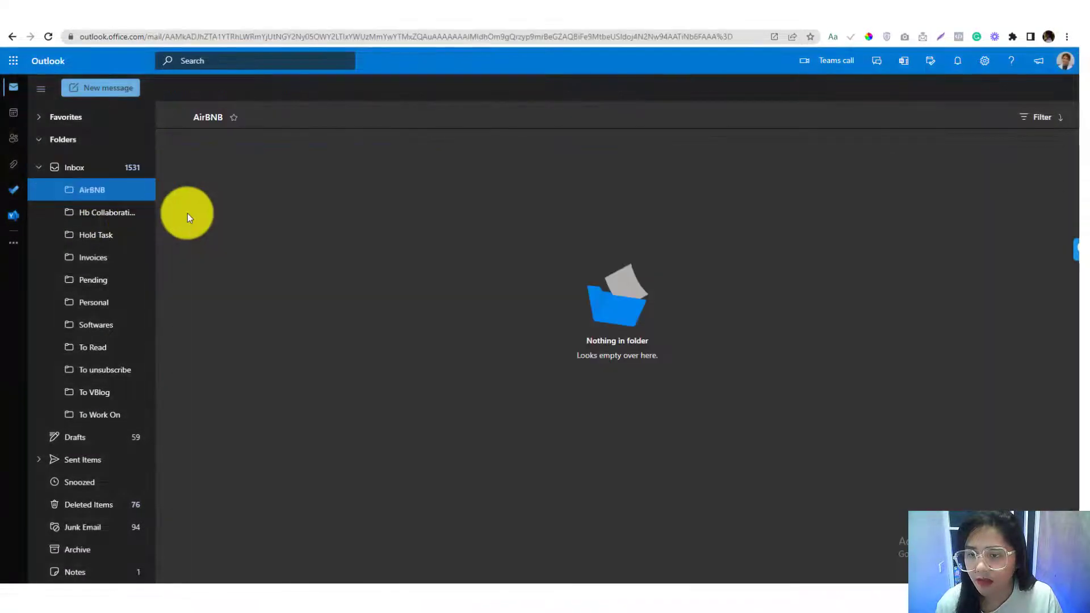
# - Return to the Inbox and try to add another subfolder beneath it
pyautogui.click(78, 172)
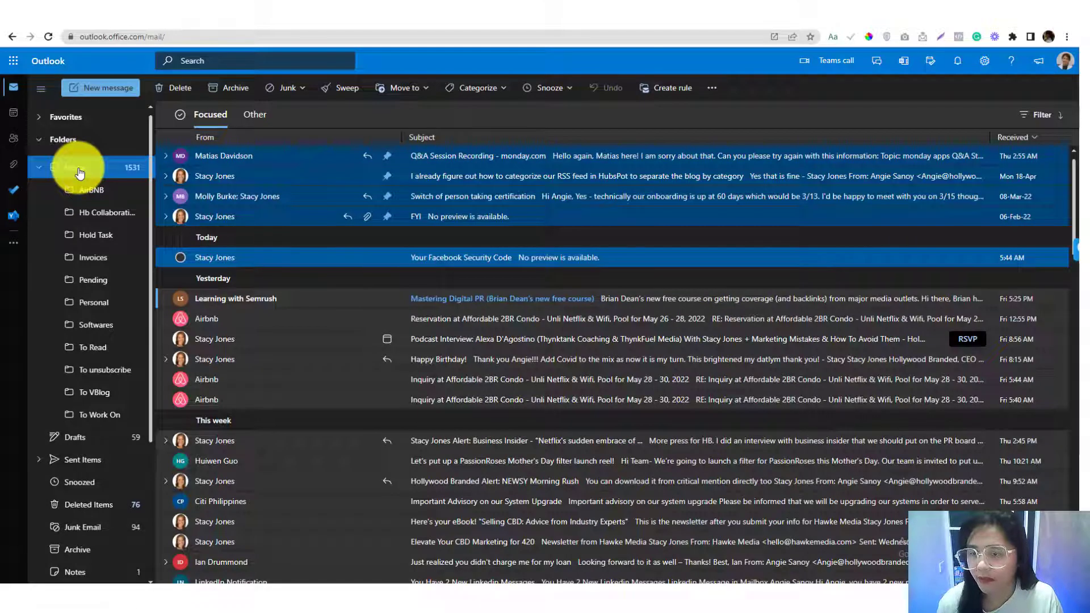
pyautogui.rightClick(80, 173)
pyautogui.click(91, 180)
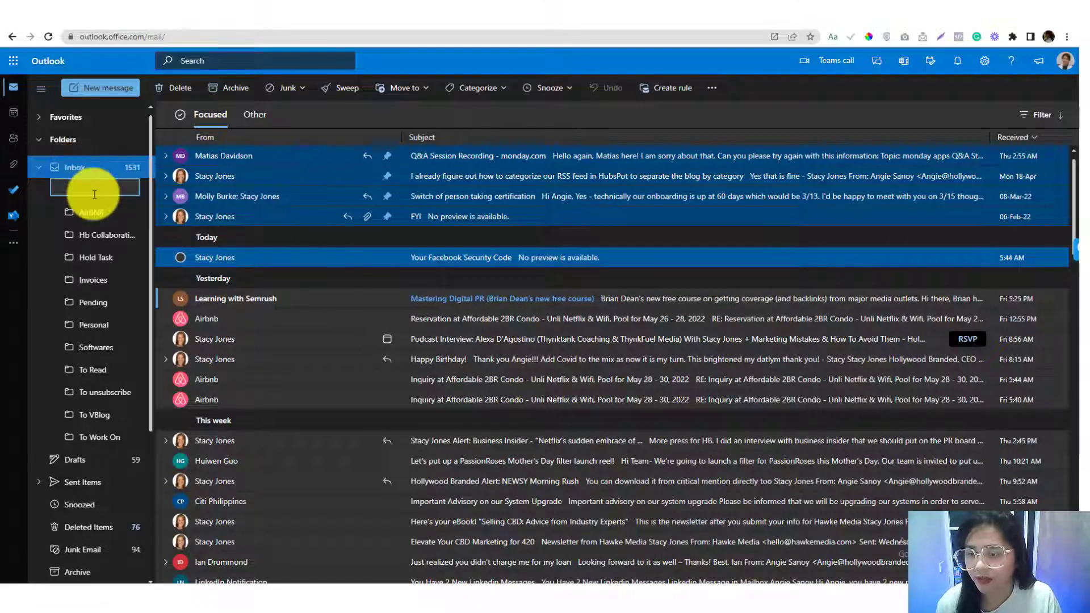
pyautogui.hotkey('ctrl', 'a')
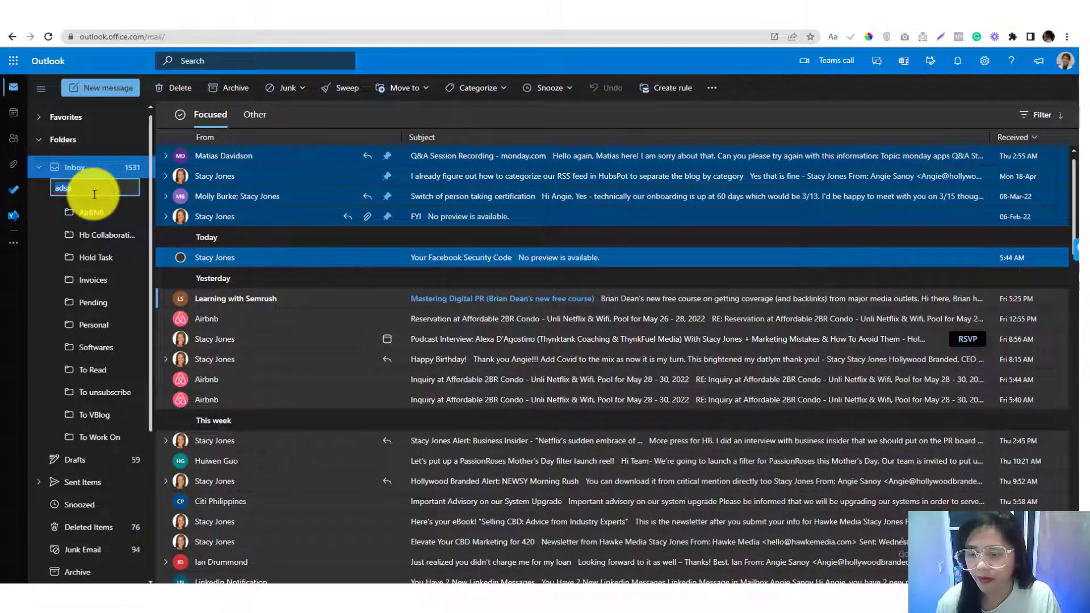
pyautogui.press('Return')
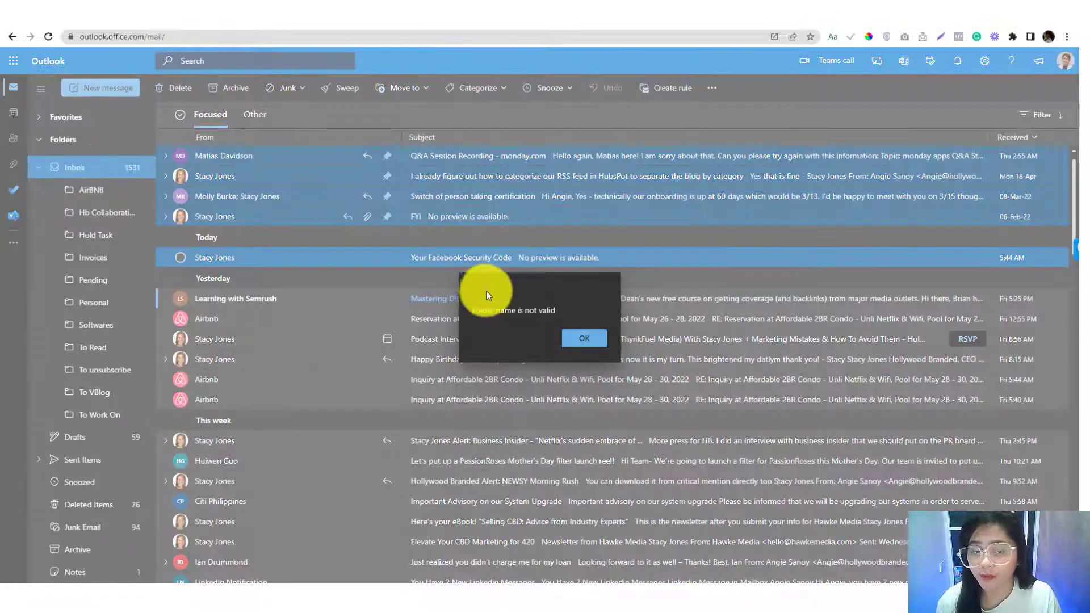
pyautogui.click(584, 339)
# - Create a subfolder named Newsletter under the Inbox
pyautogui.rightClick(80, 167)
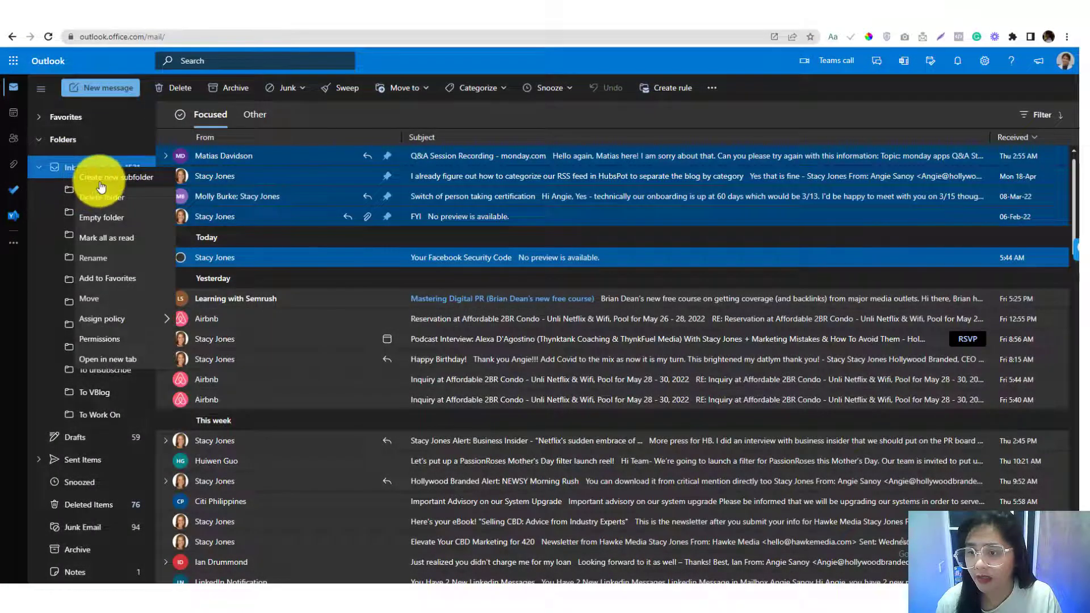
pyautogui.click(100, 179)
pyautogui.write('New')
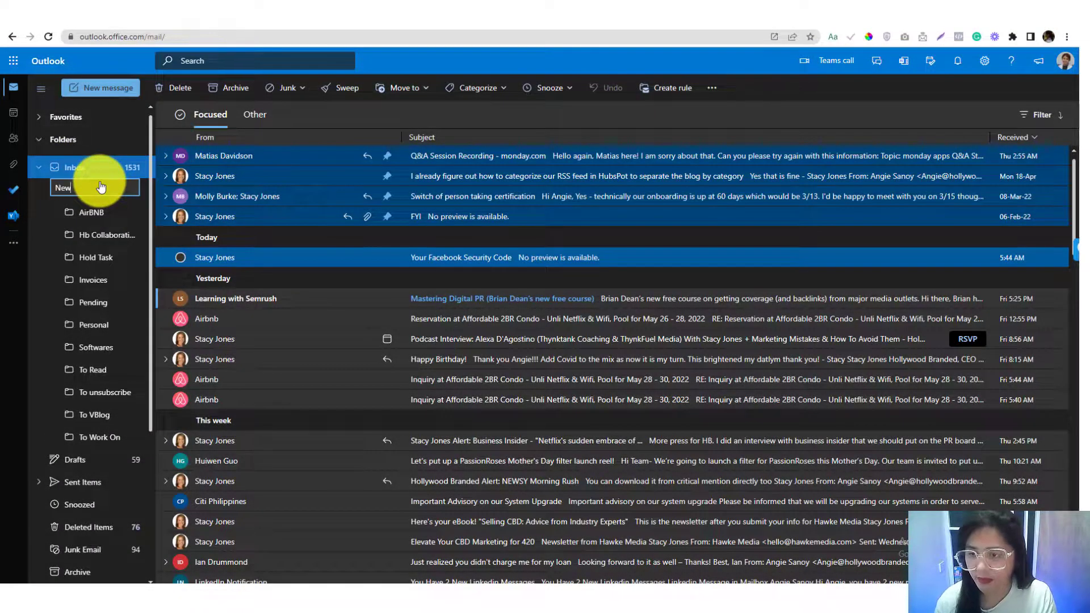
pyautogui.write('sletter')
pyautogui.press('Return')
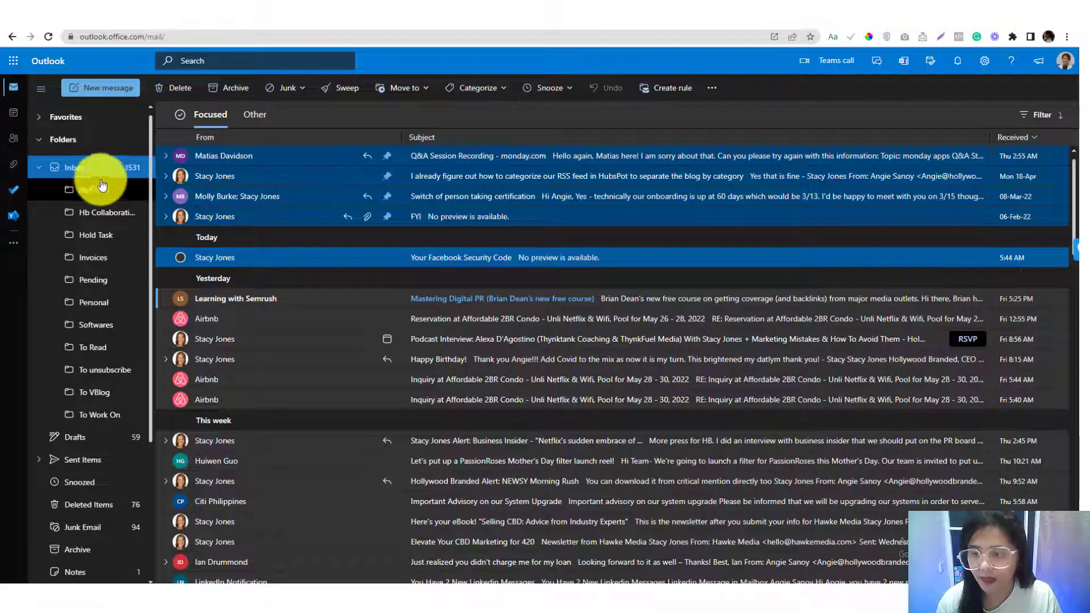
# - Start a new rule in the mail rules settings and name it AirBnb
pyautogui.click(652, 94)
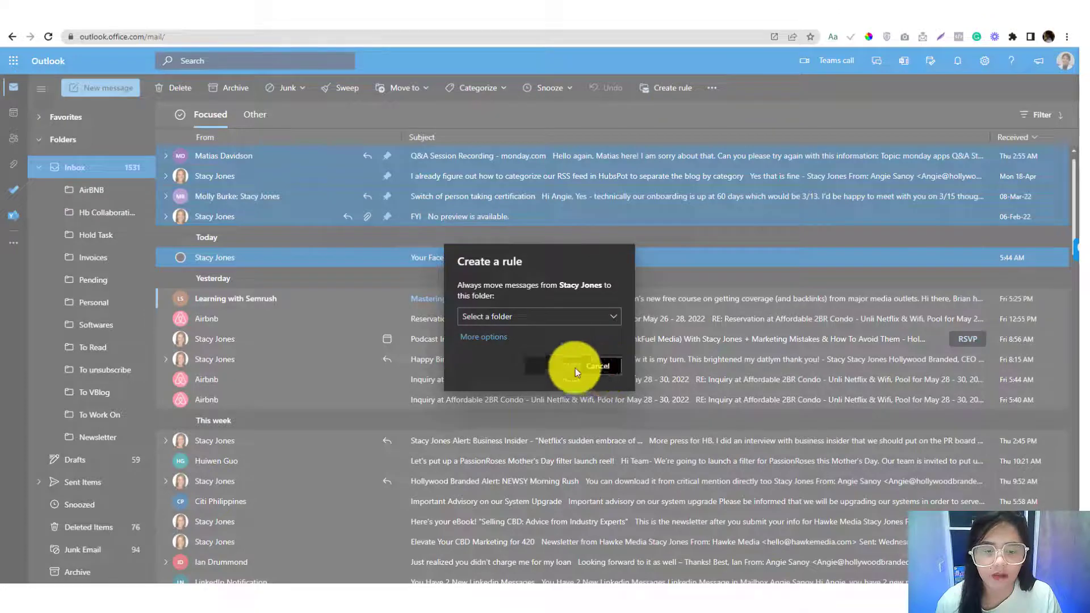
pyautogui.click(605, 371)
pyautogui.click(987, 66)
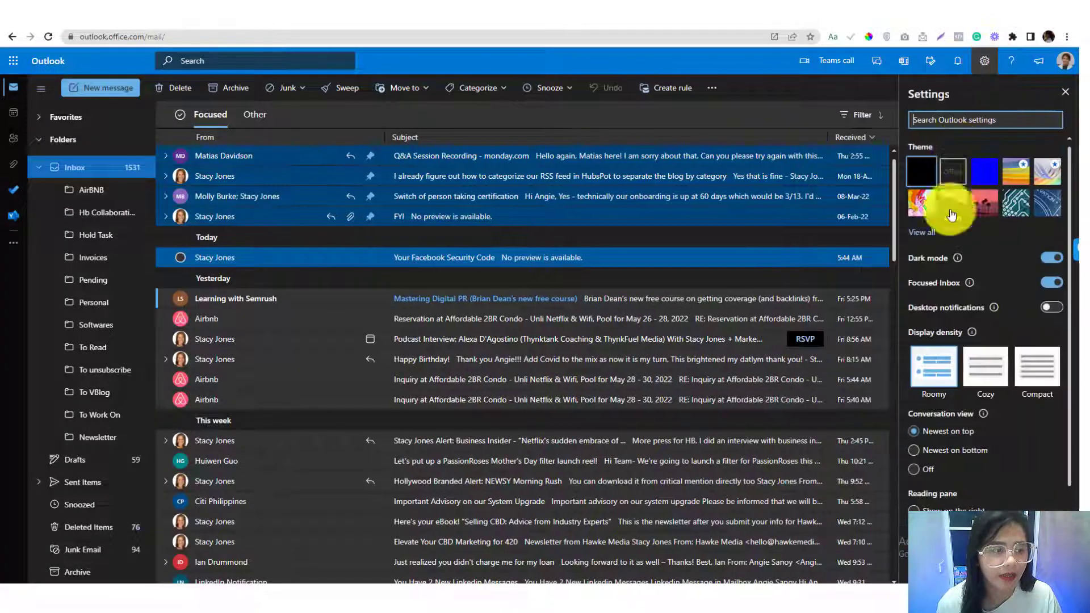
pyautogui.click(940, 511)
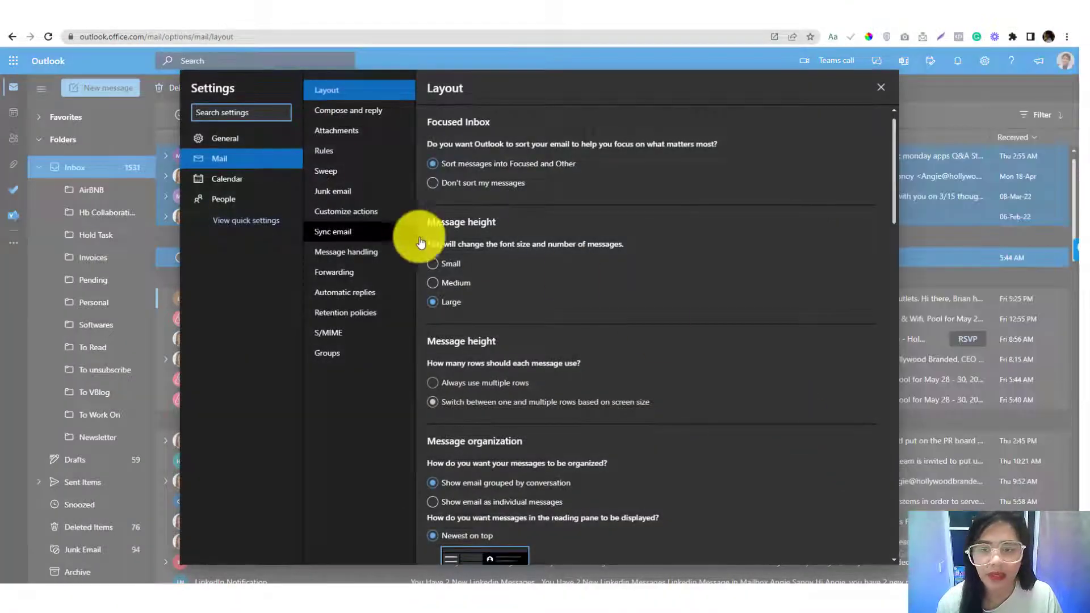
pyautogui.click(324, 150)
pyautogui.click(454, 149)
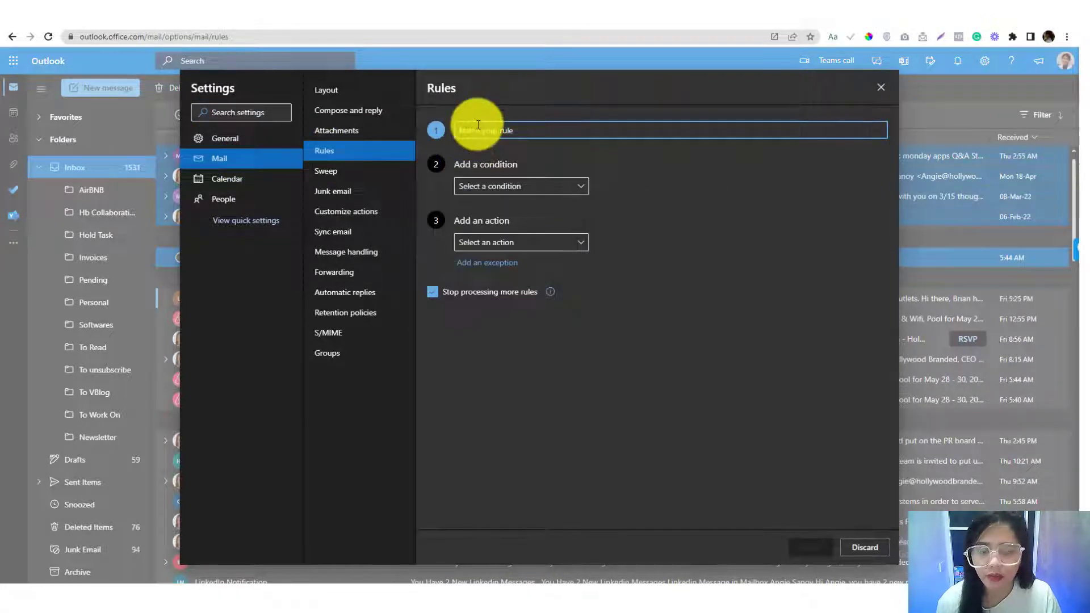
pyautogui.write('AirBnb')
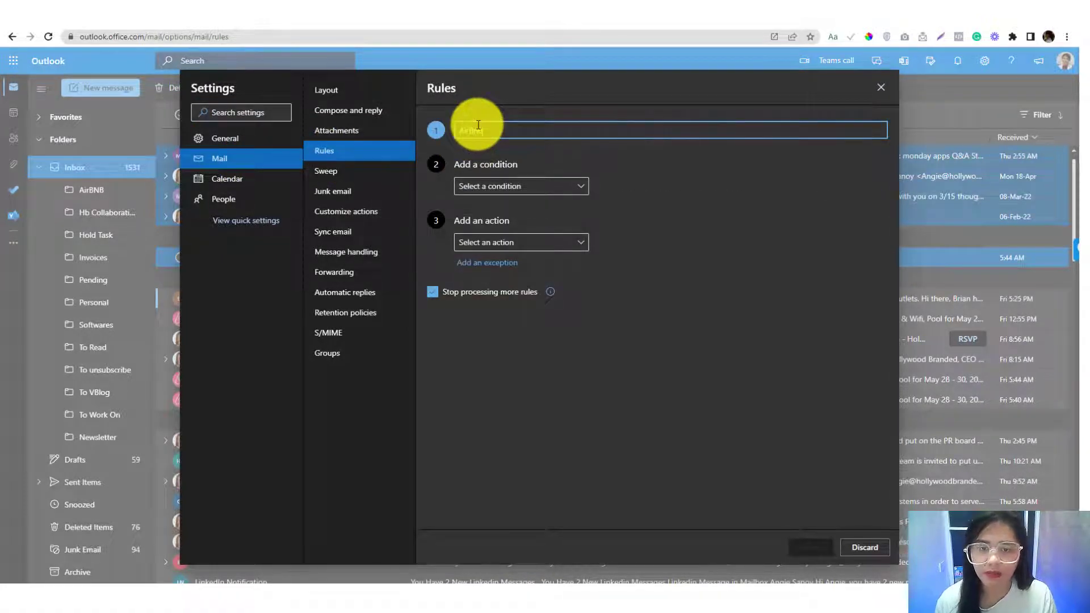
# - Set the AirBnb rule's condition to Subject includes with the keyword AirBnB
pyautogui.click(489, 187)
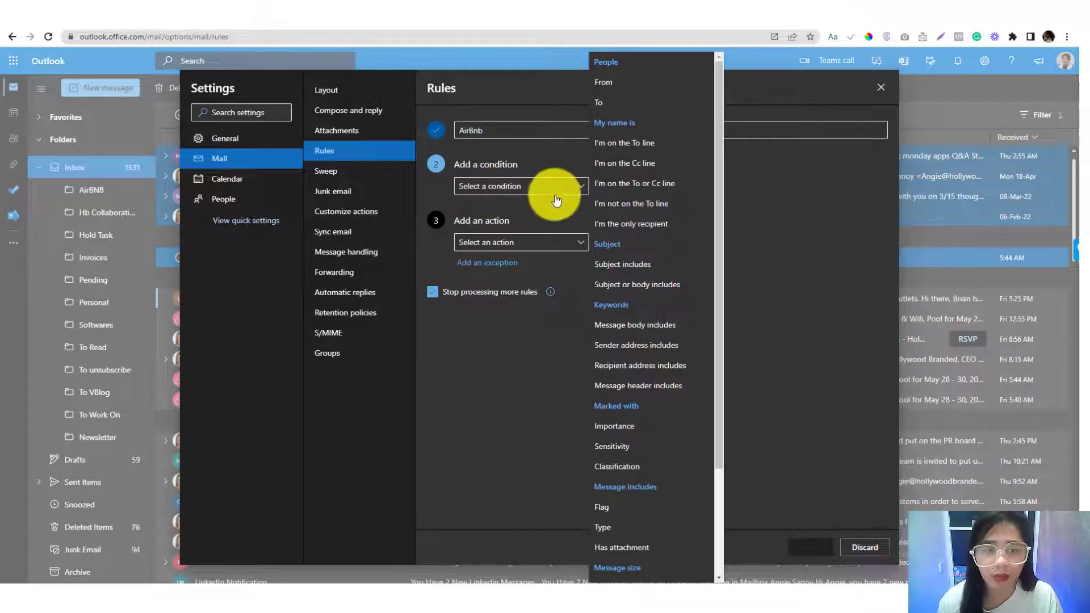
pyautogui.click(631, 265)
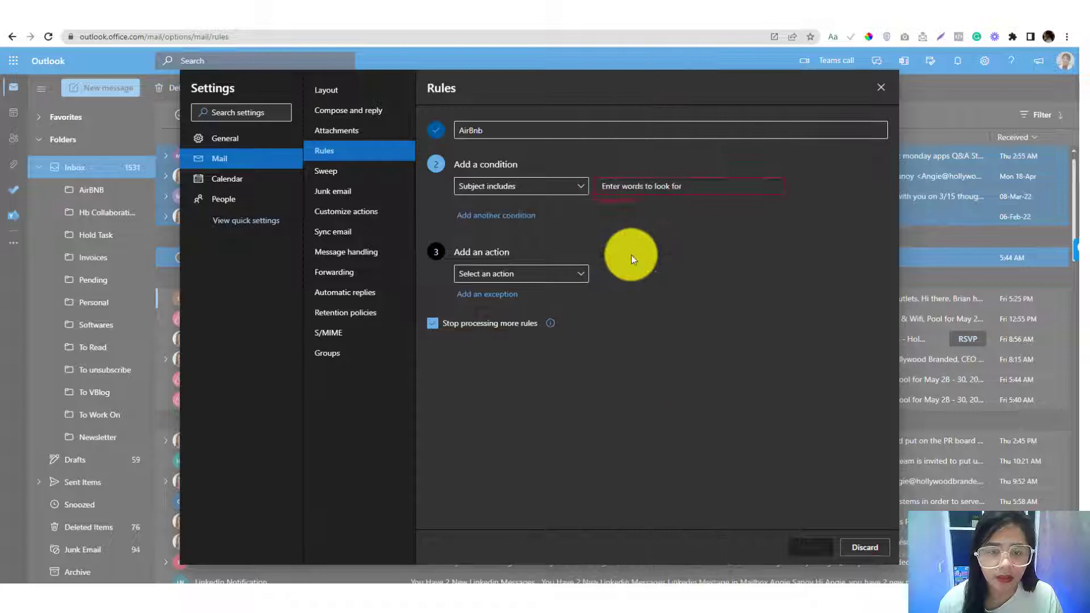
pyautogui.click(642, 190)
pyautogui.write('Airbn')
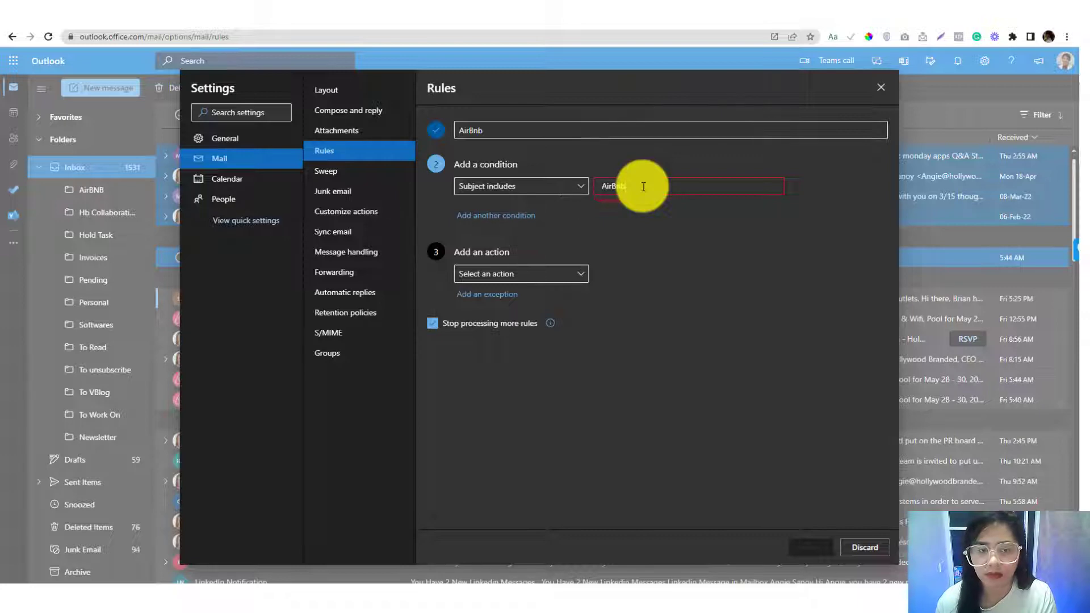
pyautogui.write('B')
pyautogui.press('Return')
# - Add a Move to action targeting the AirBNB folder, save the rule and close the settings
pyautogui.click(561, 267)
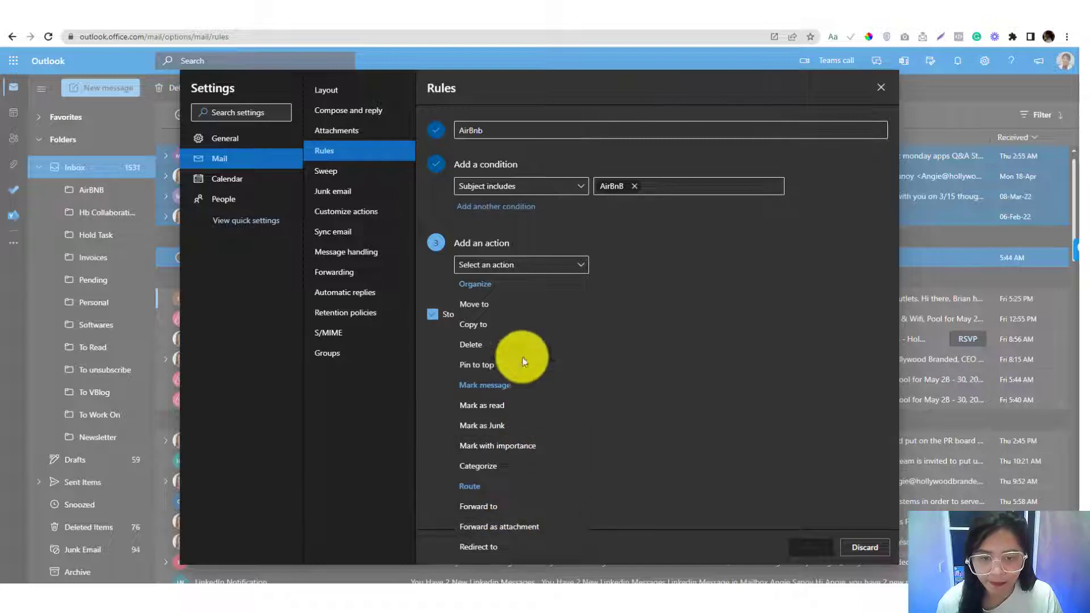
pyautogui.click(516, 302)
pyautogui.click(657, 265)
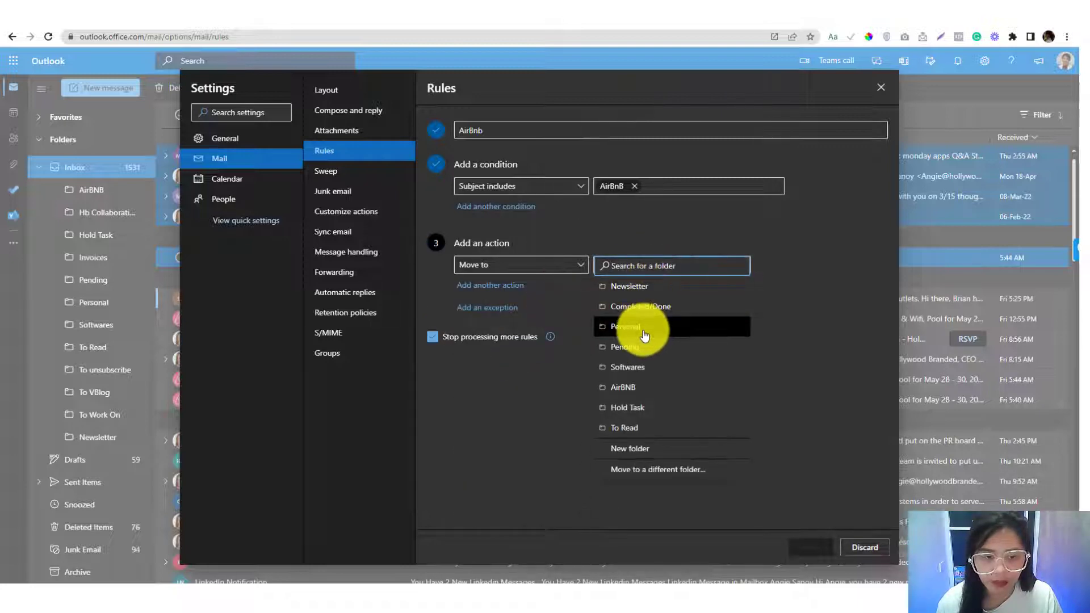
pyautogui.click(633, 388)
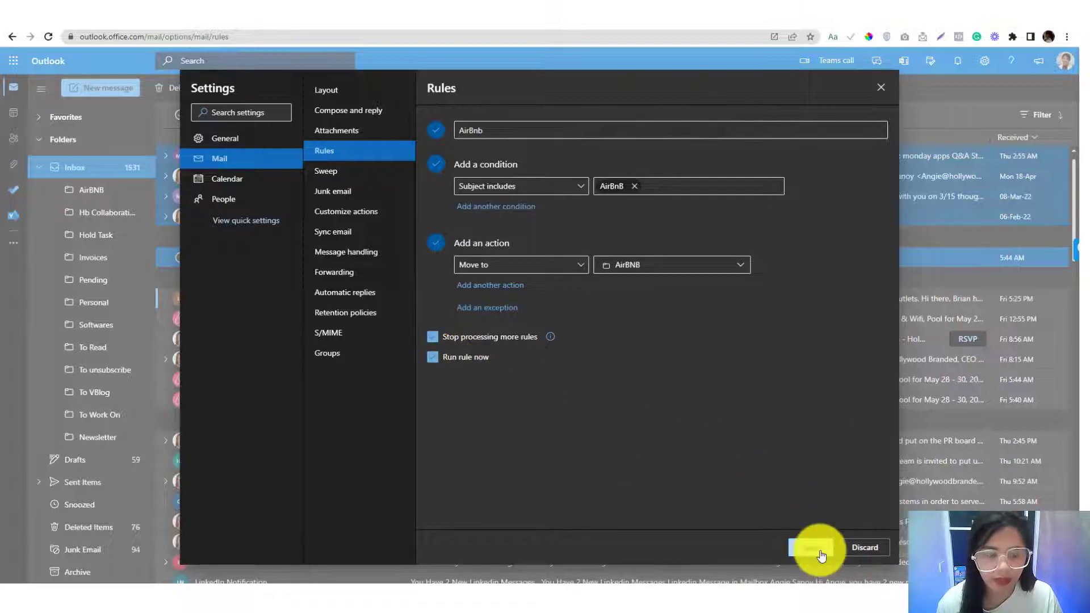
pyautogui.click(820, 549)
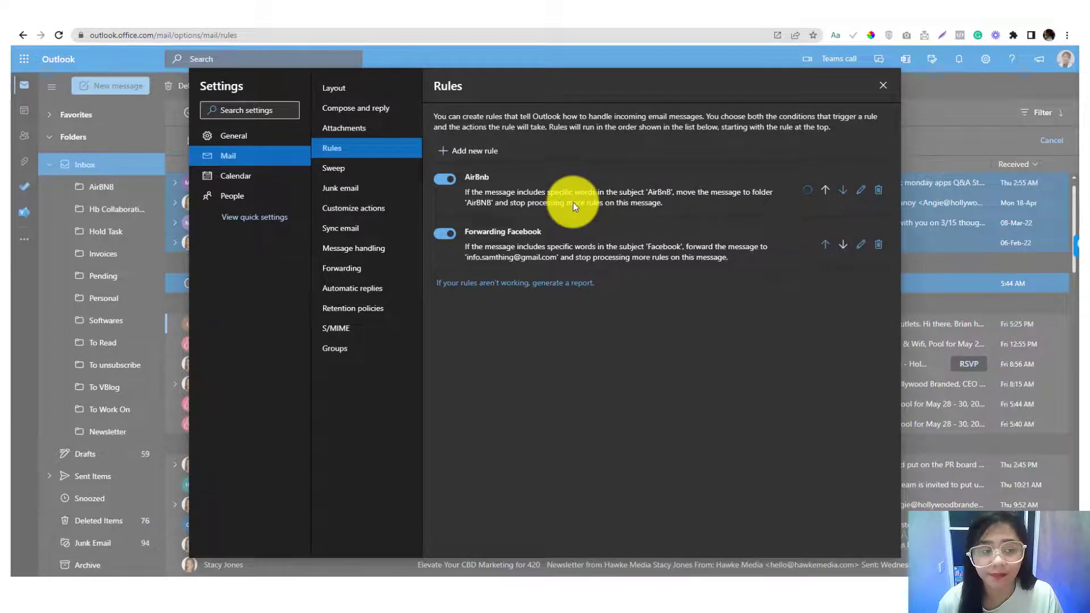
pyautogui.press('Escape')
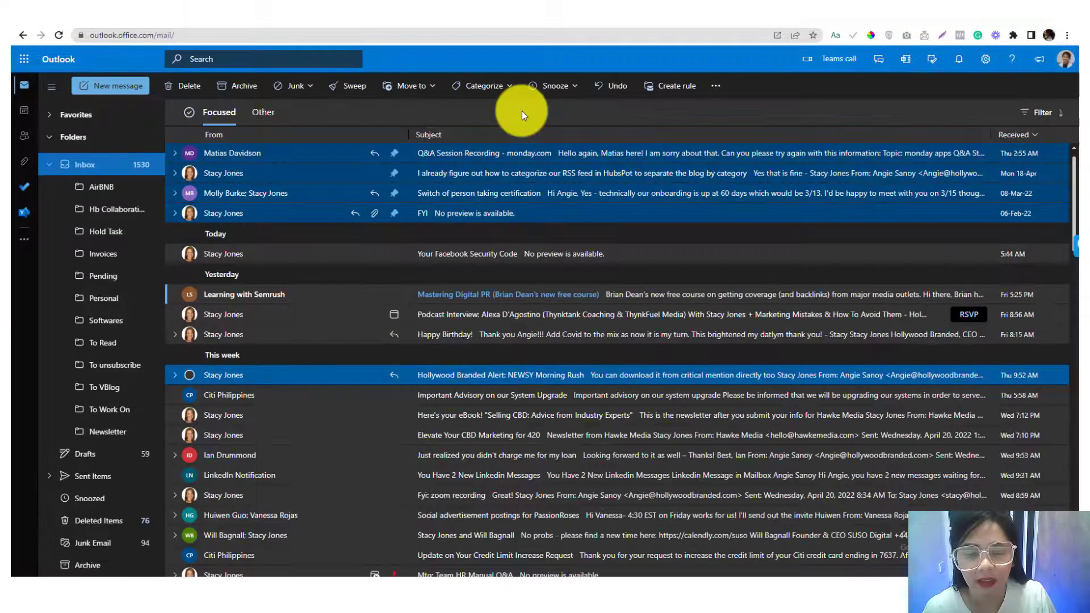
# - Begin a rule for the selected email's sender and try to add a new destination folder named Priority
pyautogui.click(676, 87)
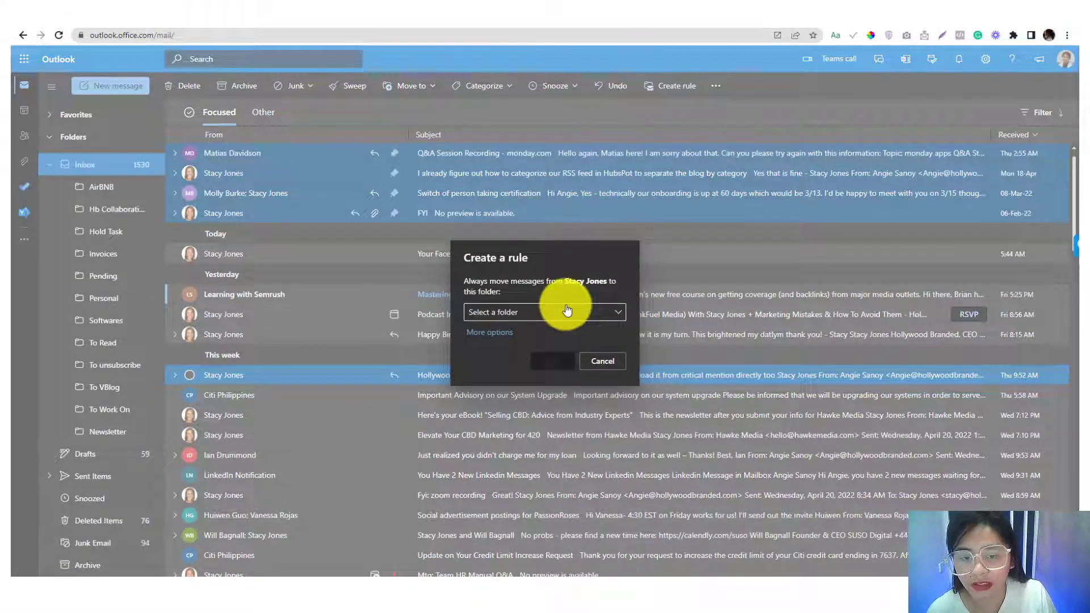
pyautogui.click(565, 310)
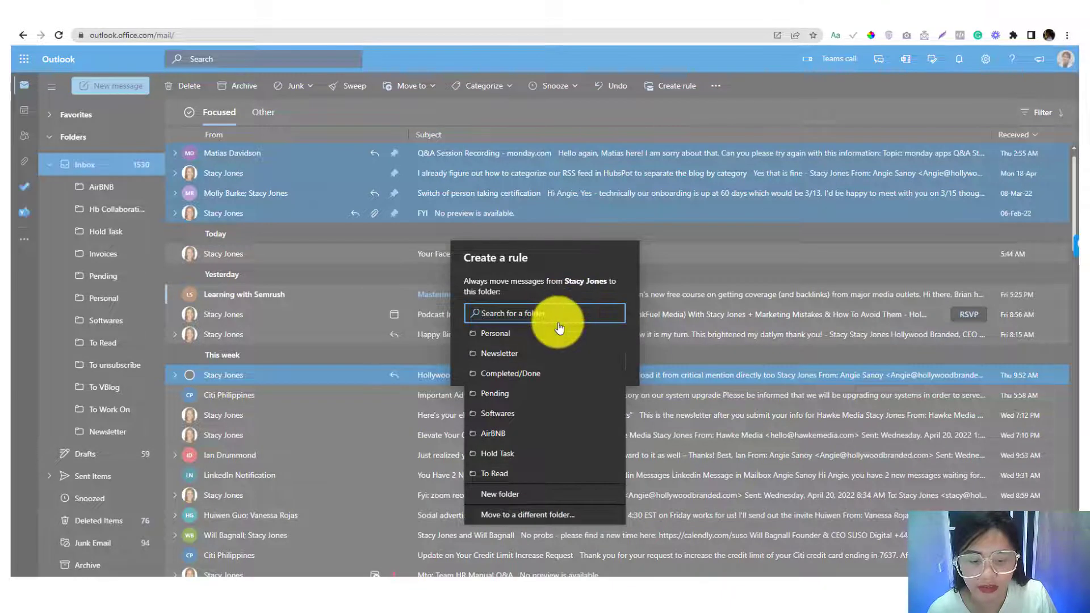
pyautogui.click(509, 503)
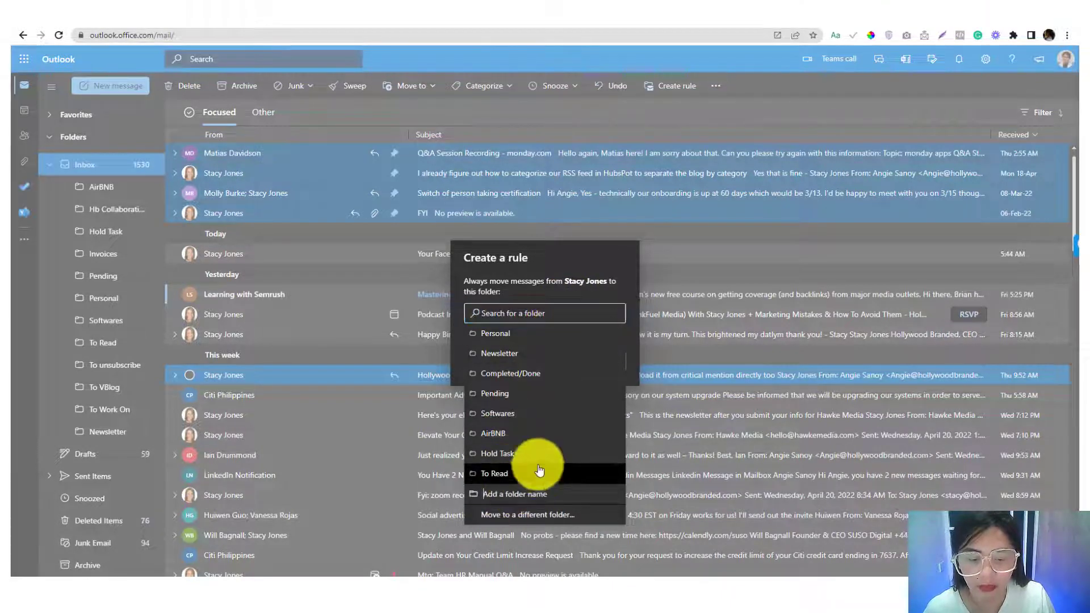
pyautogui.write('Priority')
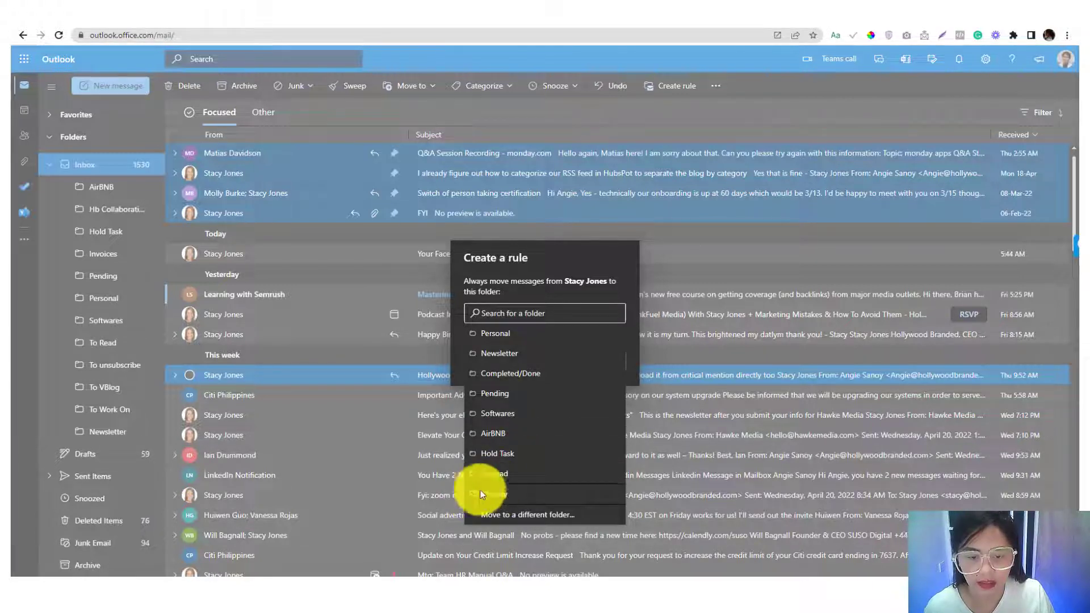
pyautogui.click(511, 516)
pyautogui.click(495, 341)
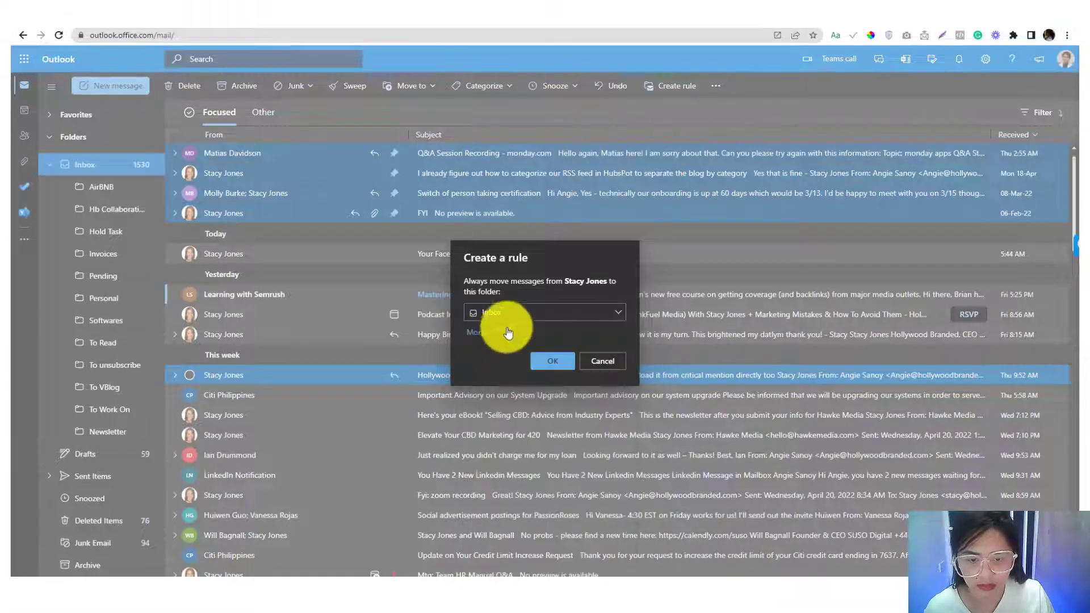
# - Create a new folder named Priority as the destination for the sender's messages and create the rule
pyautogui.click(507, 315)
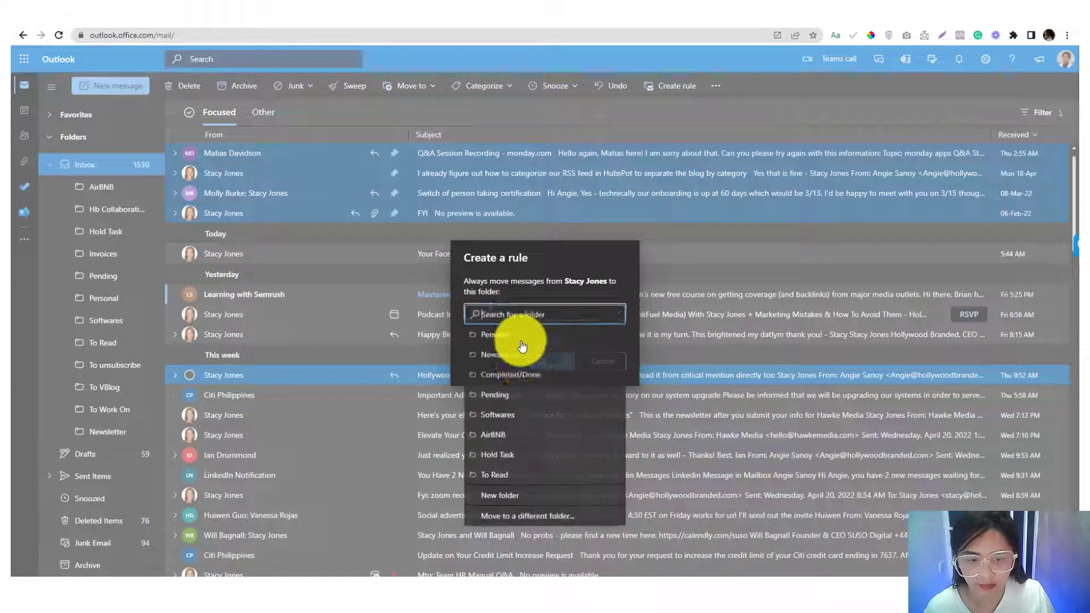
pyautogui.click(521, 504)
pyautogui.write('Priority')
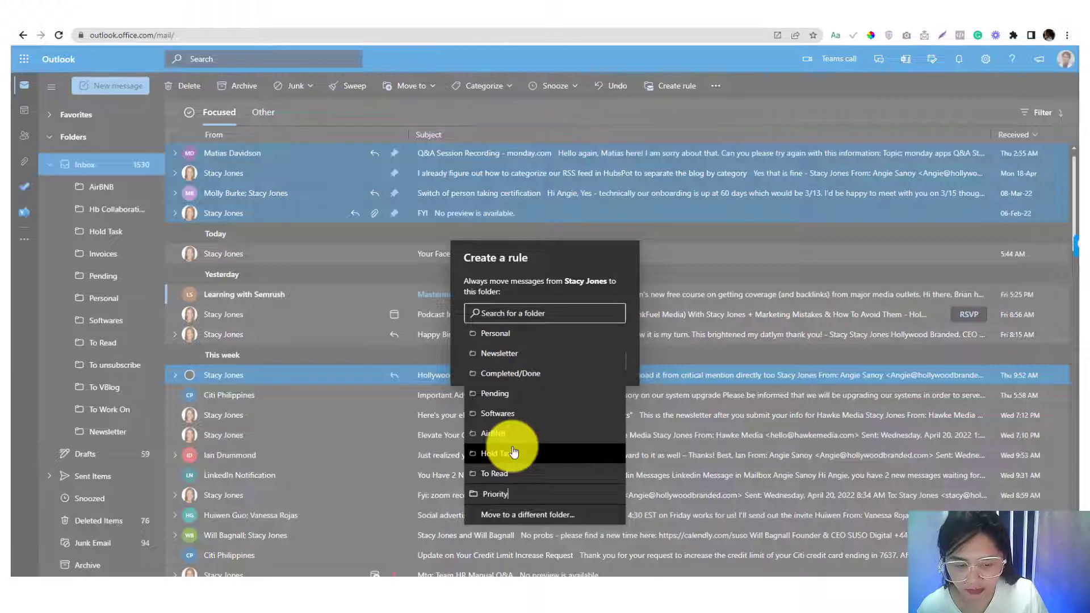
pyautogui.press('Return')
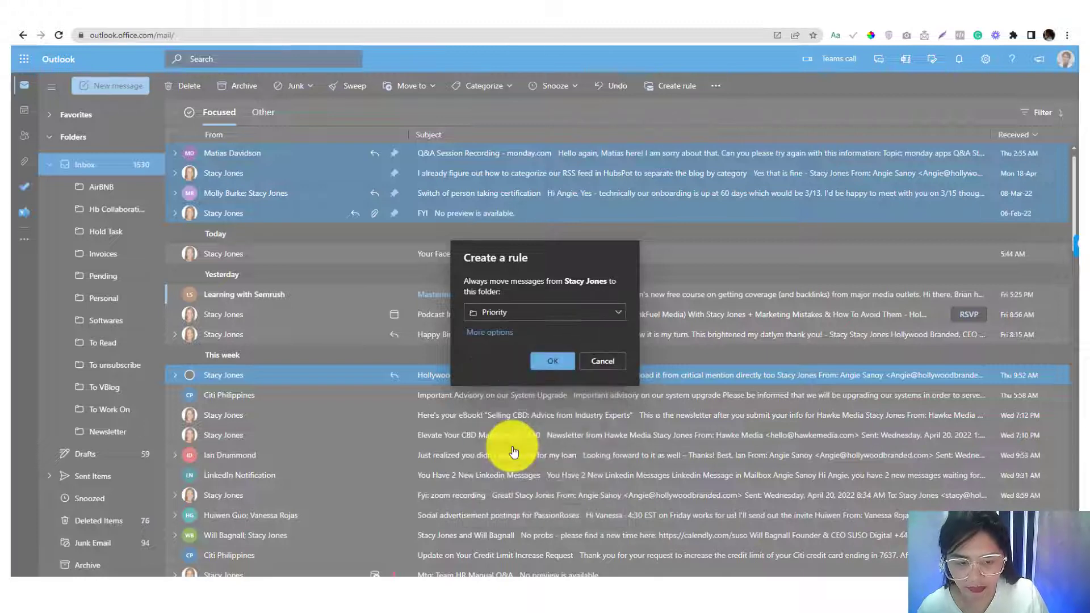
pyautogui.click(551, 362)
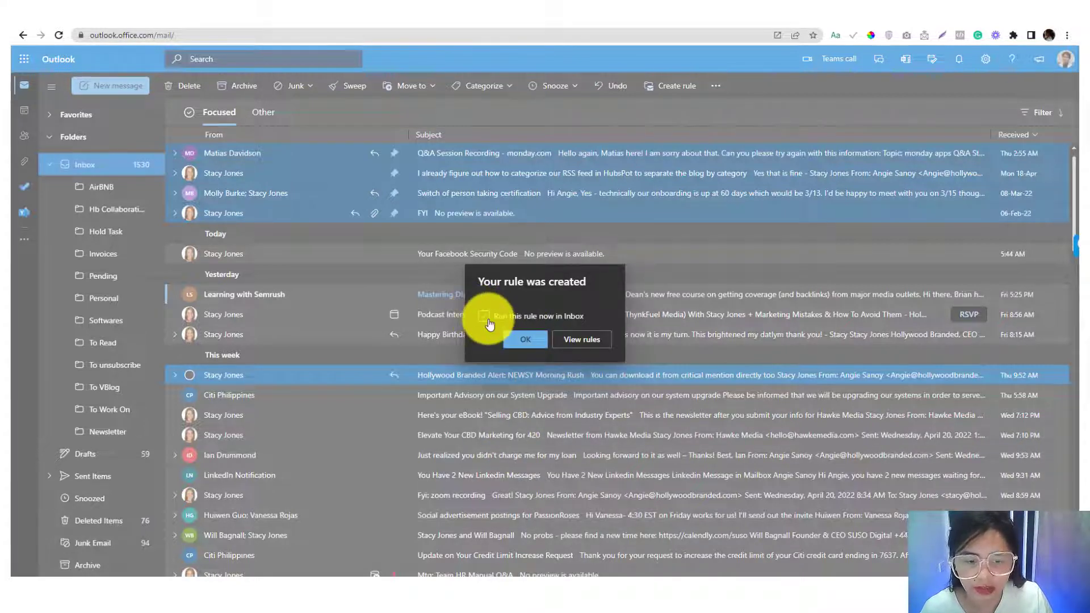
# - Run the new rule in the Inbox now, view the rules list and close the settings
pyautogui.click(484, 315)
pyautogui.click(574, 340)
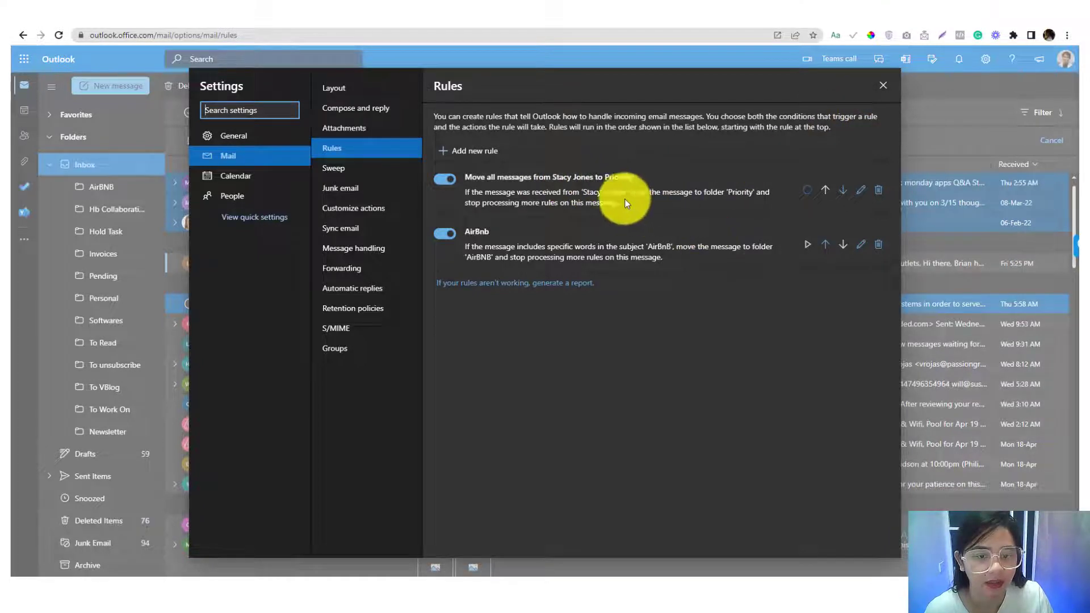
pyautogui.click(883, 85)
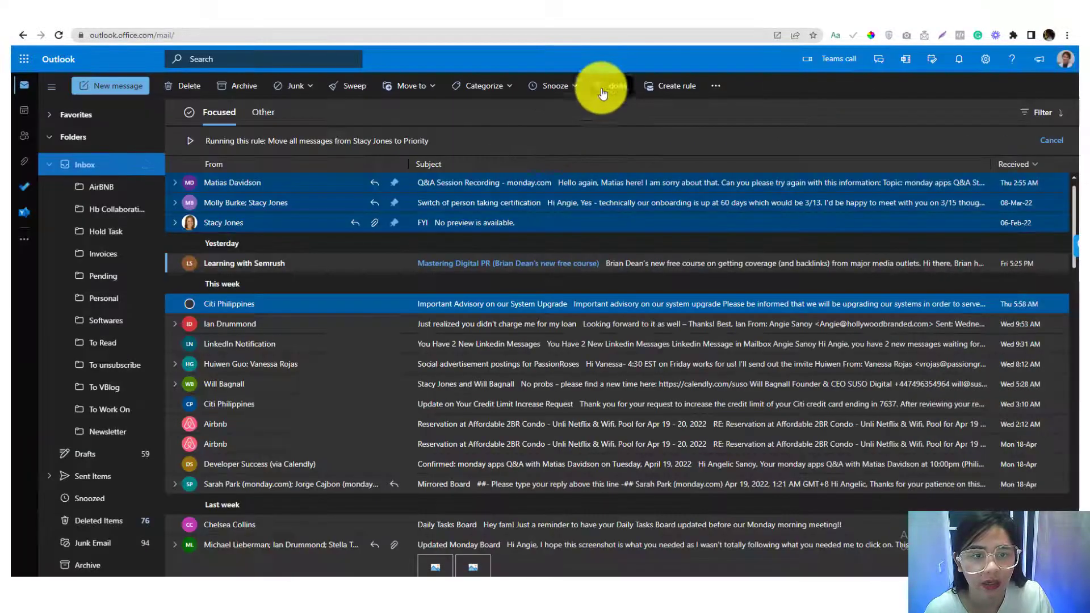
pyautogui.click(649, 94)
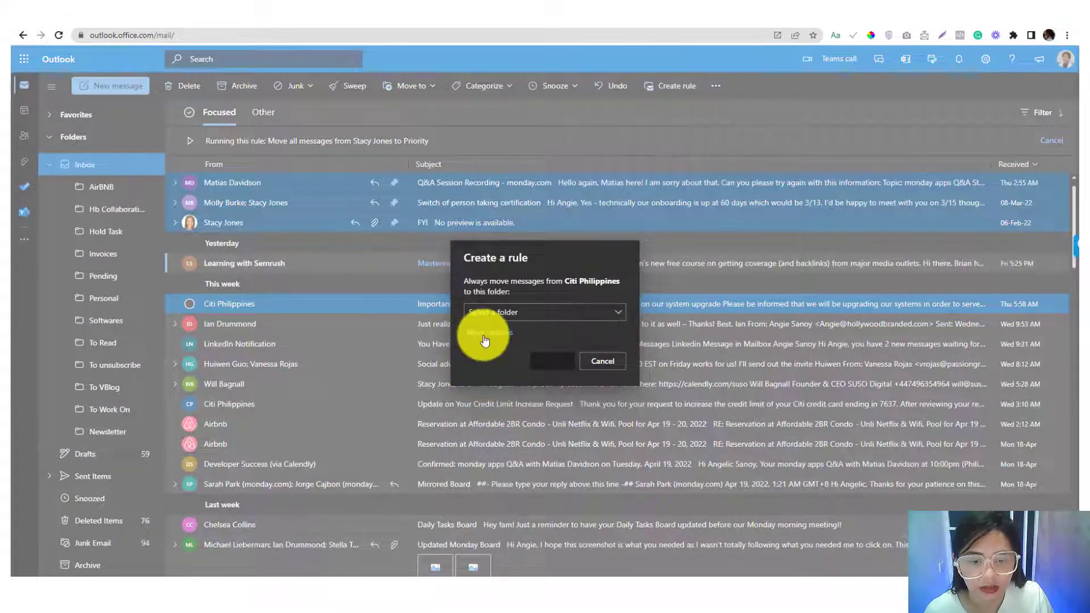
pyautogui.click(511, 335)
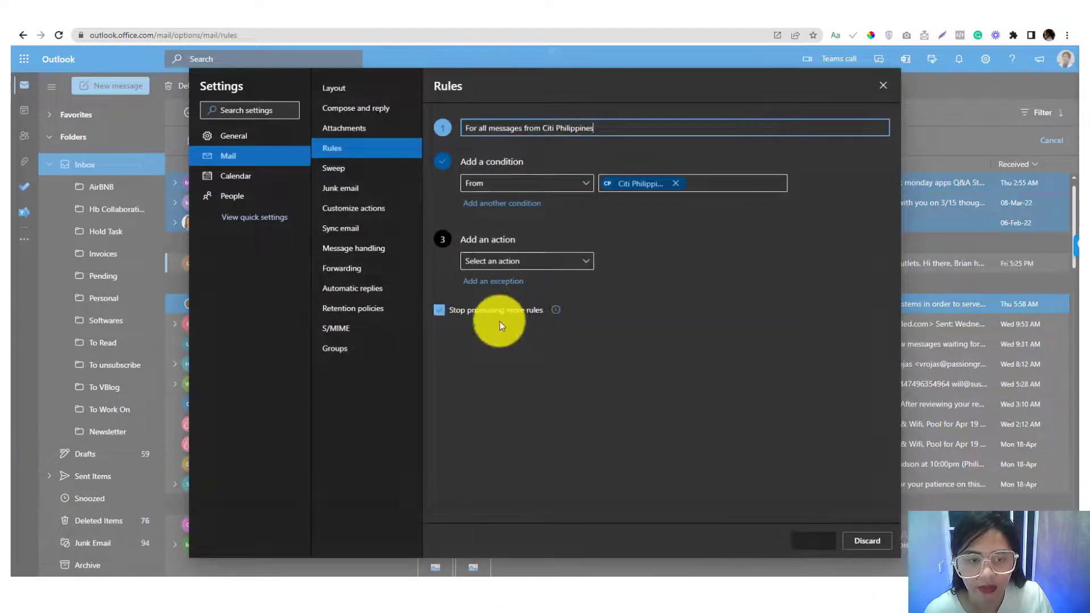
pyautogui.click(442, 315)
pyautogui.click(442, 316)
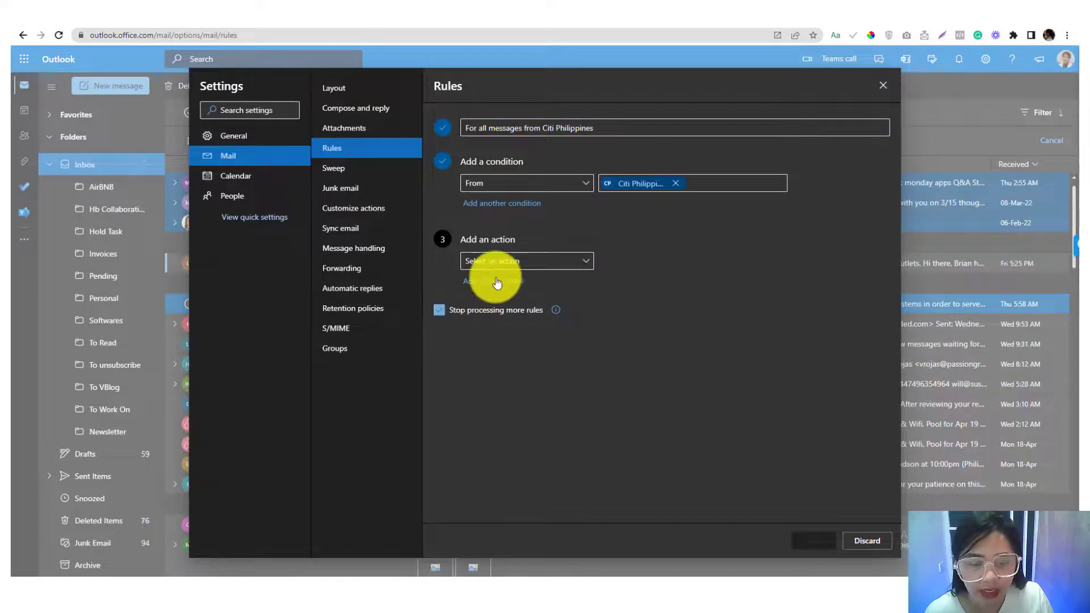
pyautogui.click(477, 281)
pyautogui.click(481, 321)
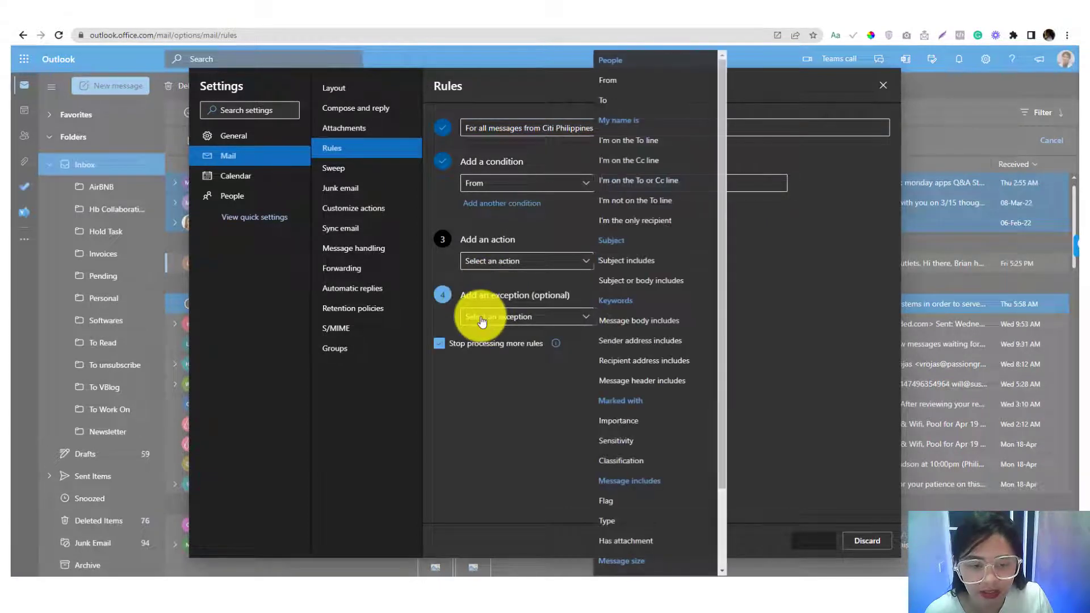
pyautogui.click(481, 321)
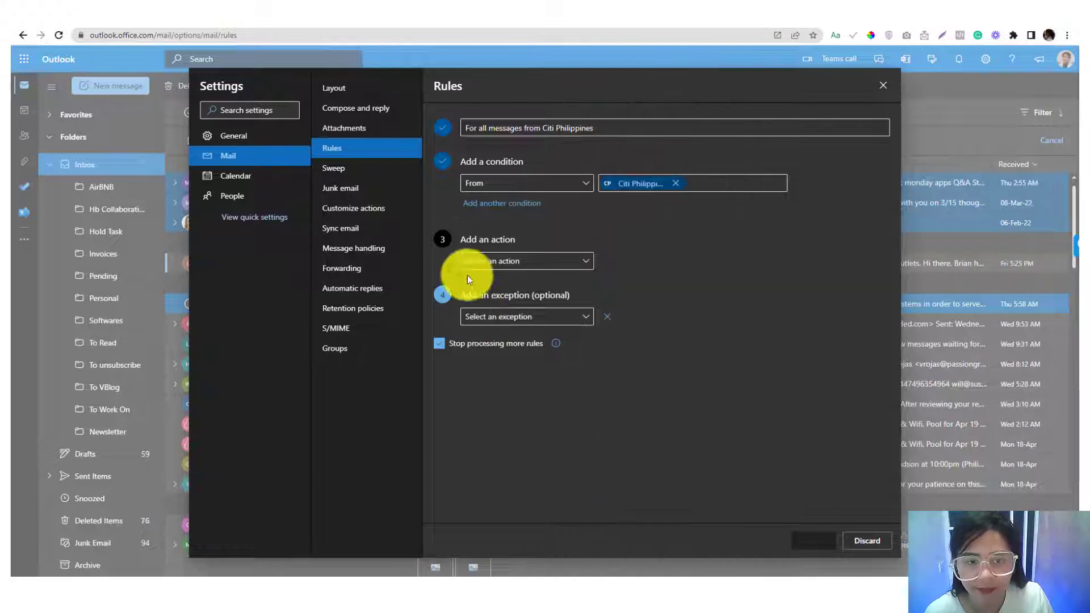
pyautogui.click(510, 246)
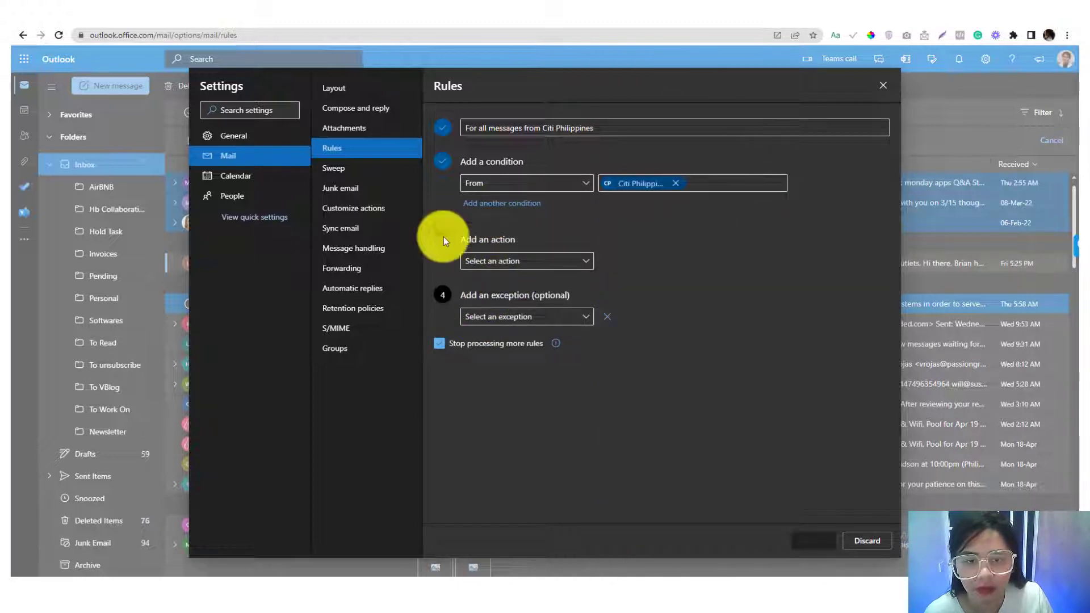
pyautogui.click(521, 127)
pyautogui.click(865, 539)
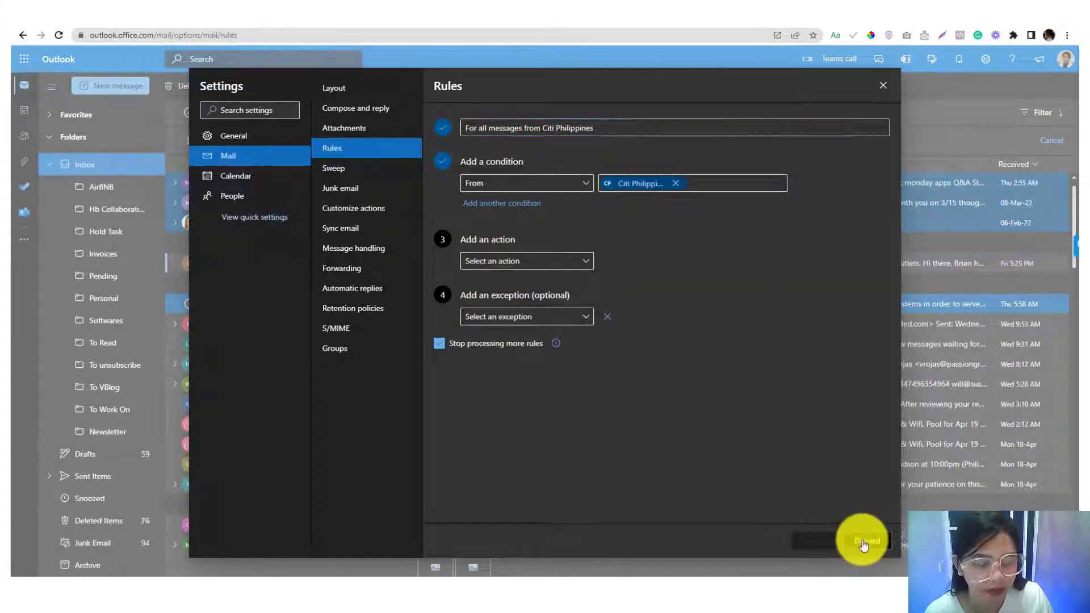
pyautogui.click(883, 85)
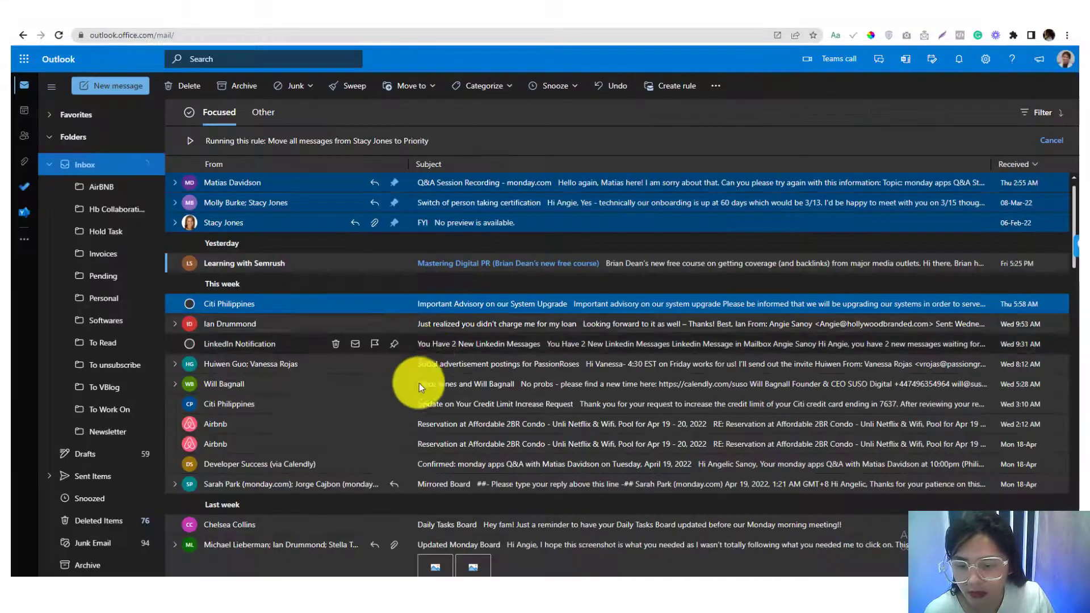
pyautogui.scroll(-3, 418, 392)
pyautogui.scroll(-3, 418, 394)
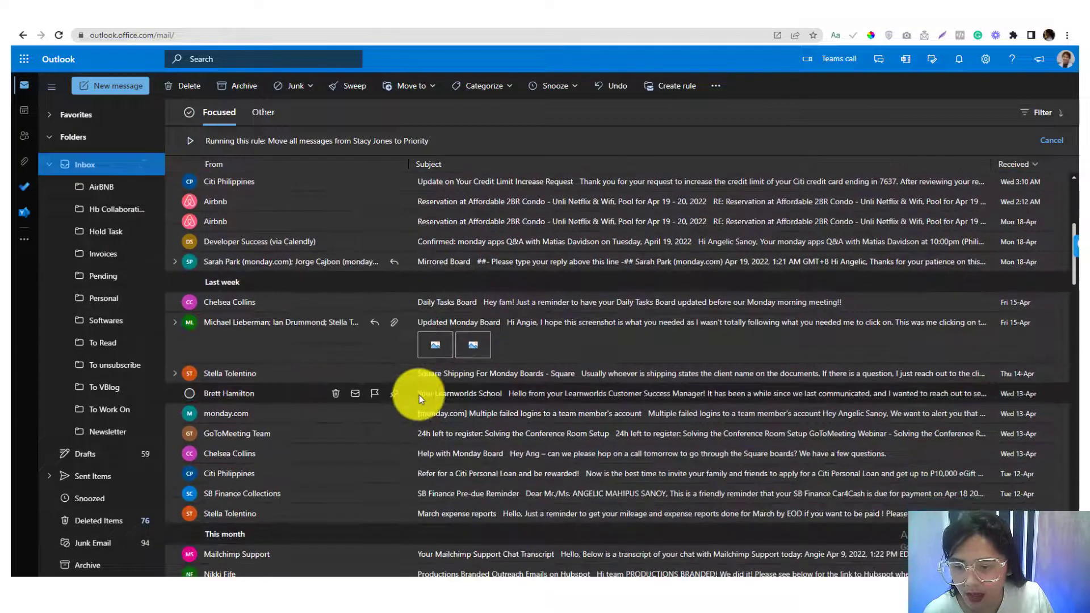
pyautogui.scroll(-1, 419, 394)
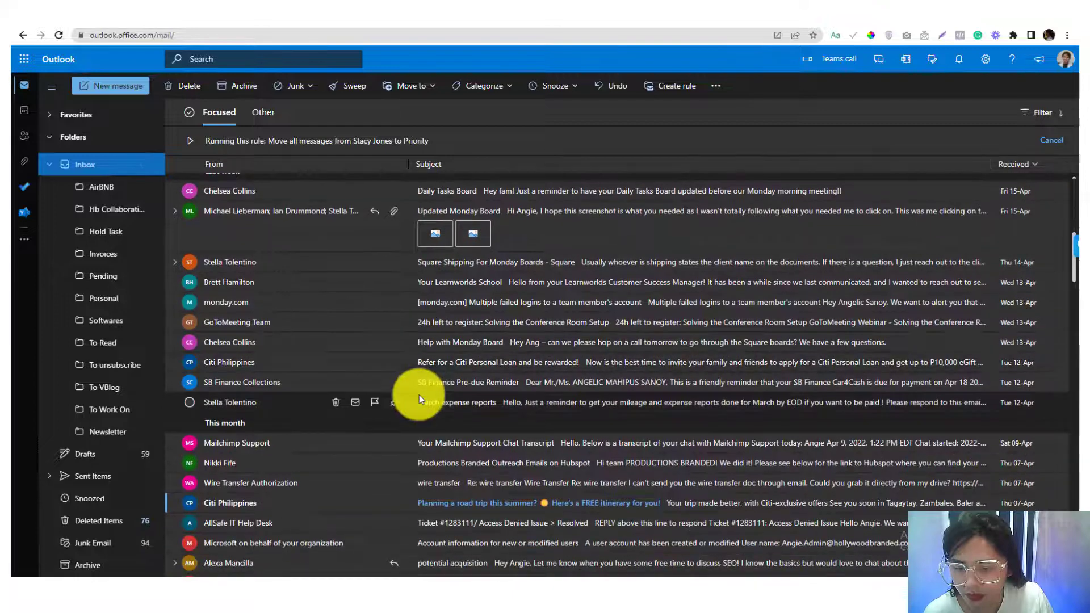
pyautogui.click(464, 361)
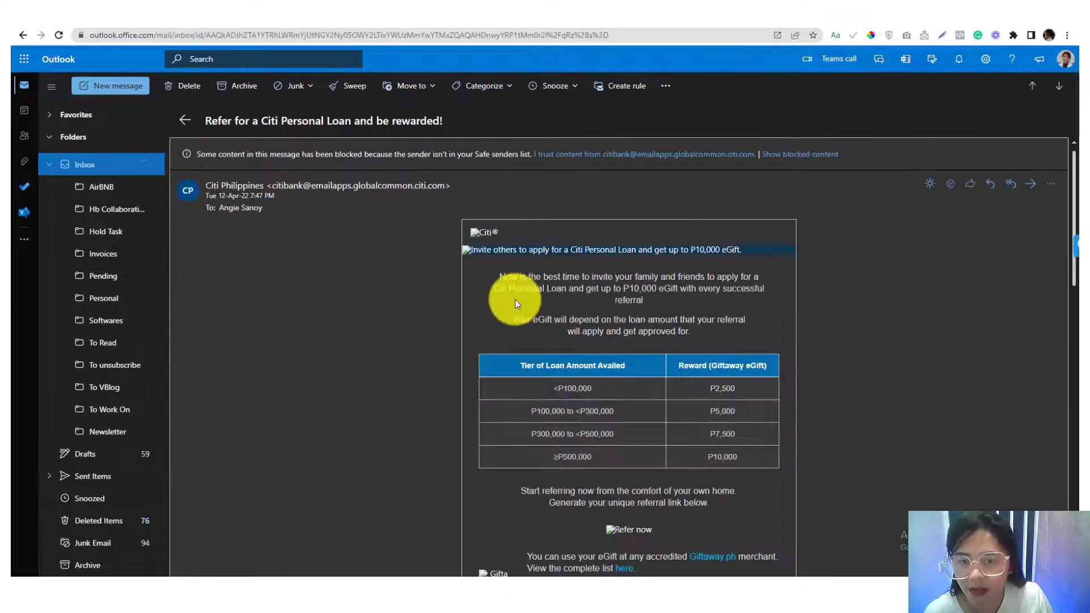
pyautogui.click(629, 86)
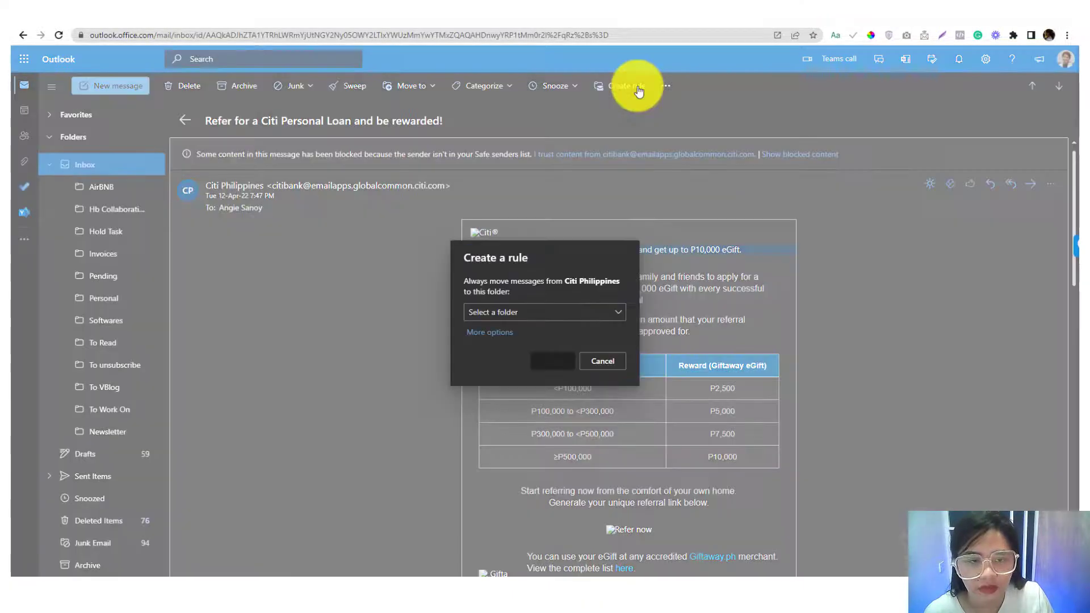
pyautogui.click(544, 313)
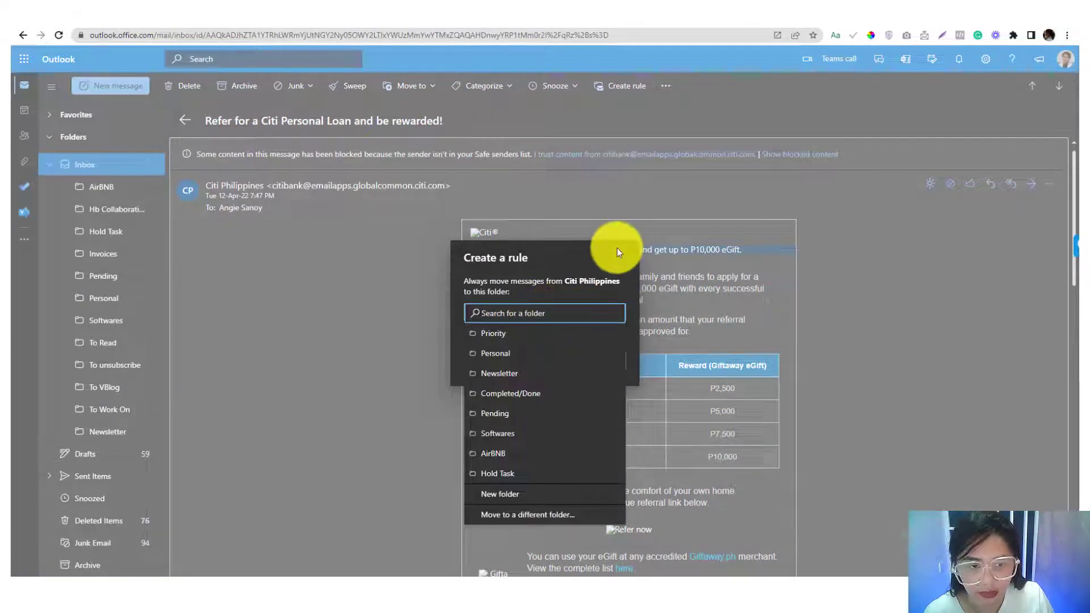
pyautogui.click(676, 226)
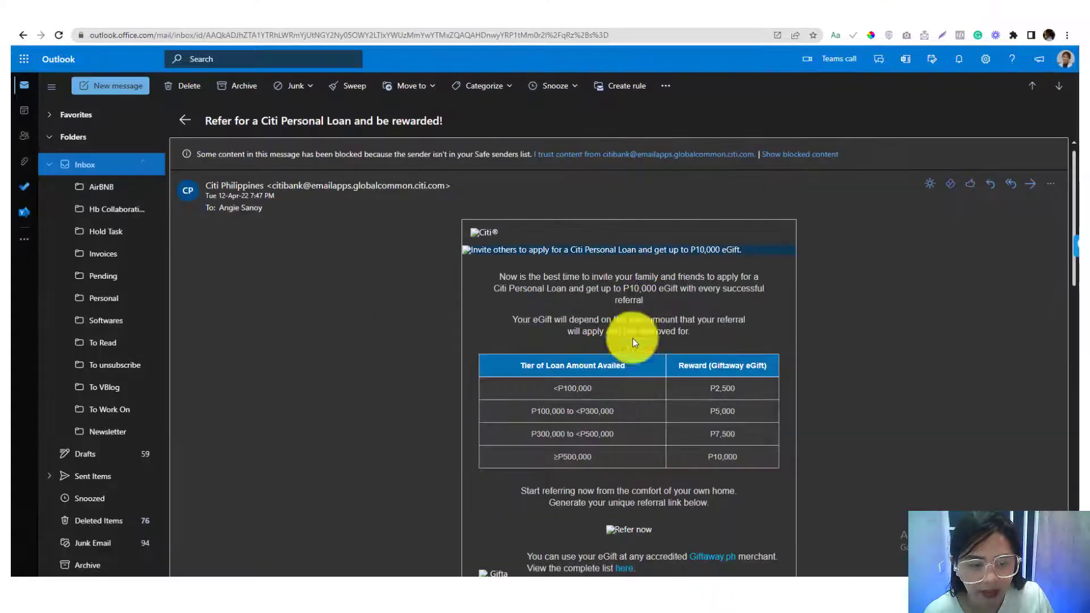
# - Open the mail rules settings and edit the rule that moves a sender's messages to the Priority folder
pyautogui.click(987, 59)
pyautogui.click(959, 555)
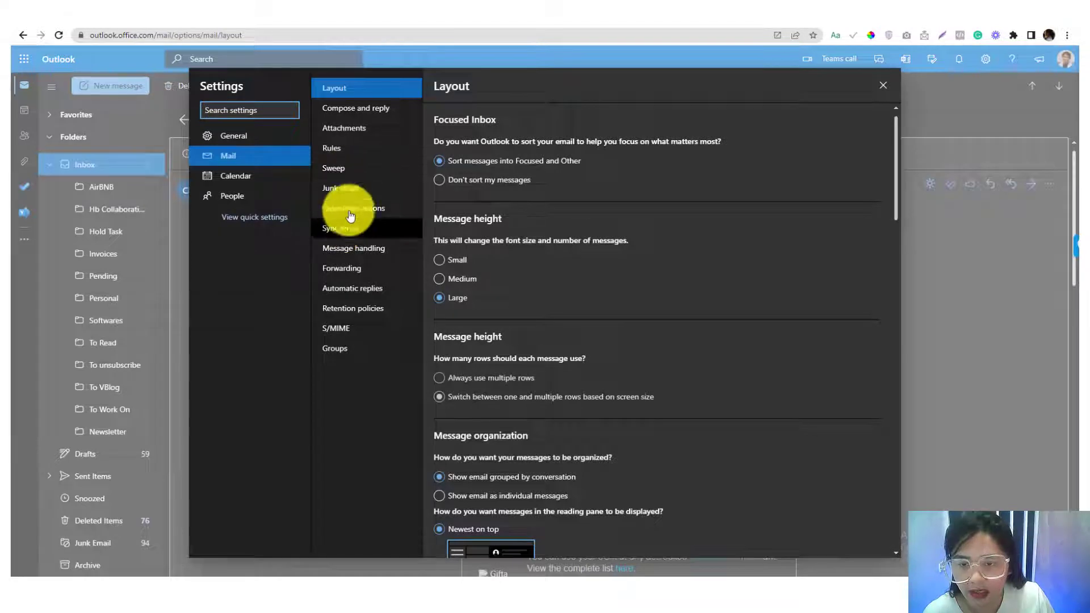
pyautogui.click(341, 146)
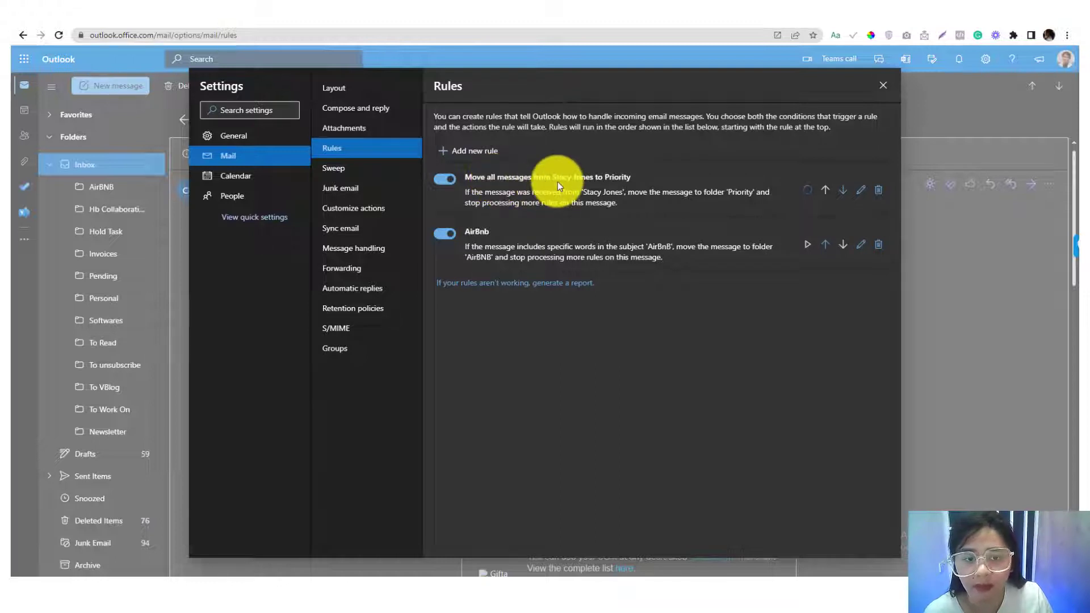
pyautogui.click(858, 192)
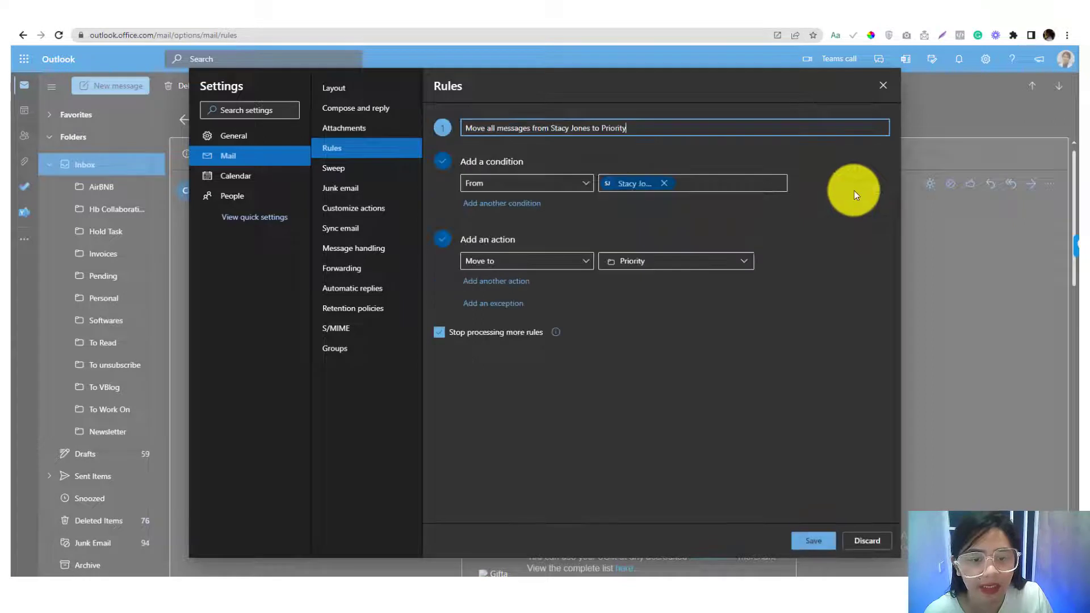
# - Add a Subject includes exception with the word Newsletter to the Priority rule and save it
pyautogui.click(500, 304)
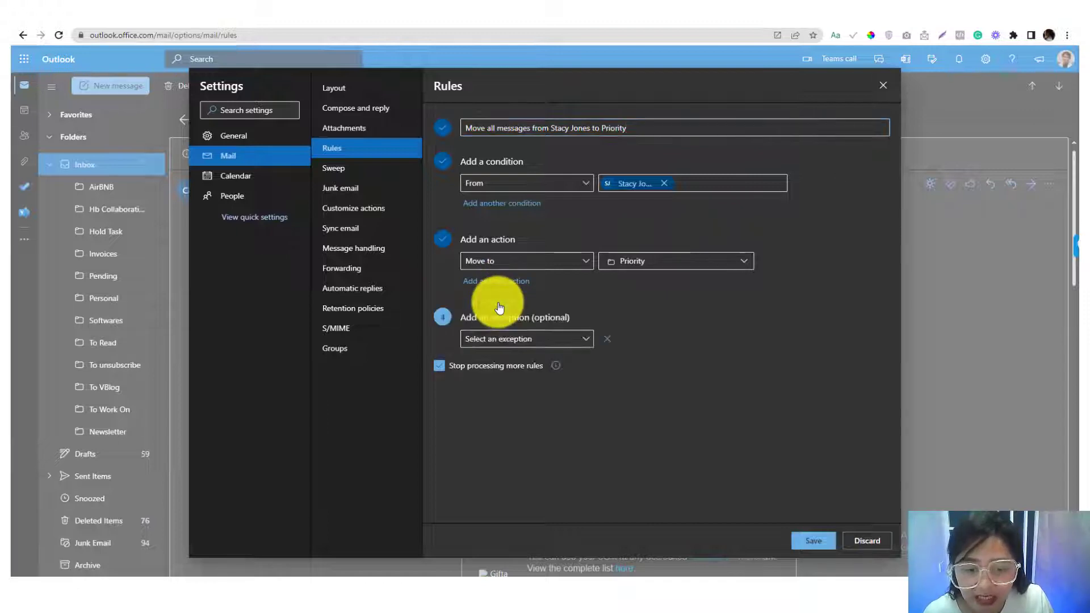
pyautogui.click(510, 347)
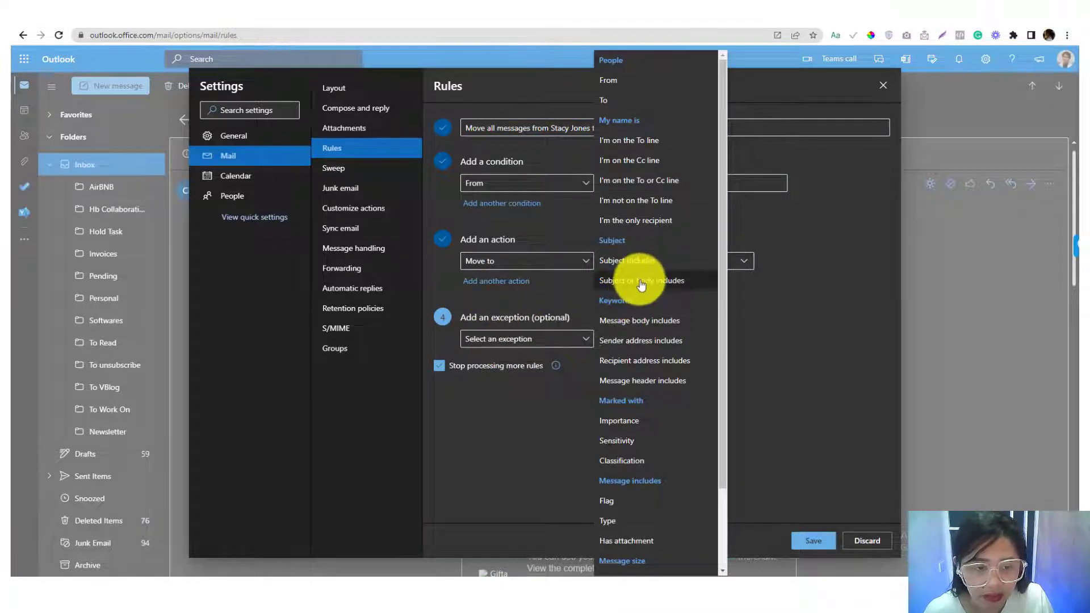
pyautogui.click(627, 260)
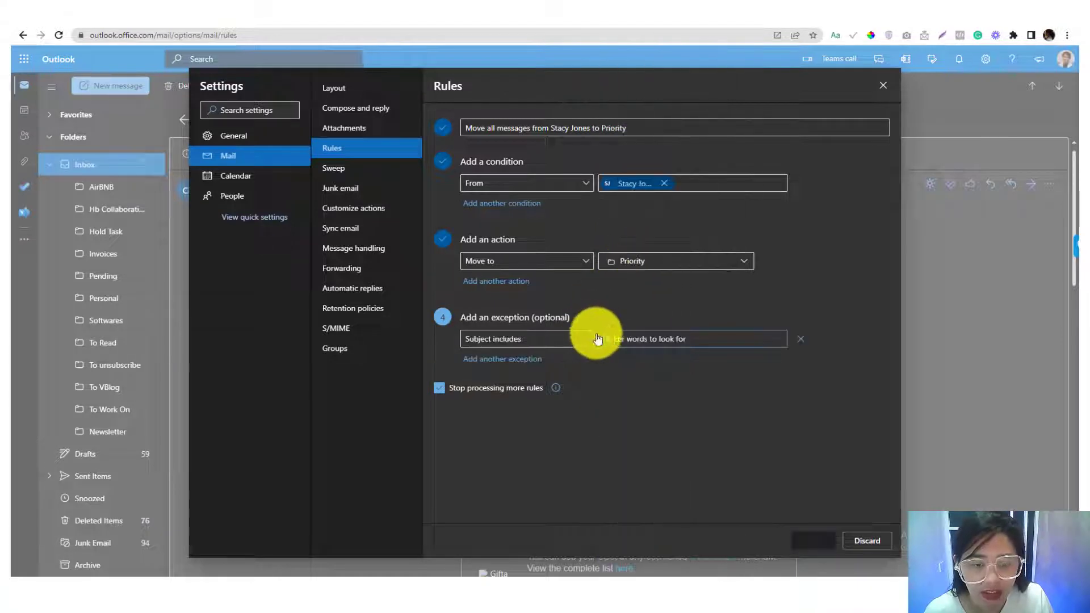
pyautogui.click(618, 336)
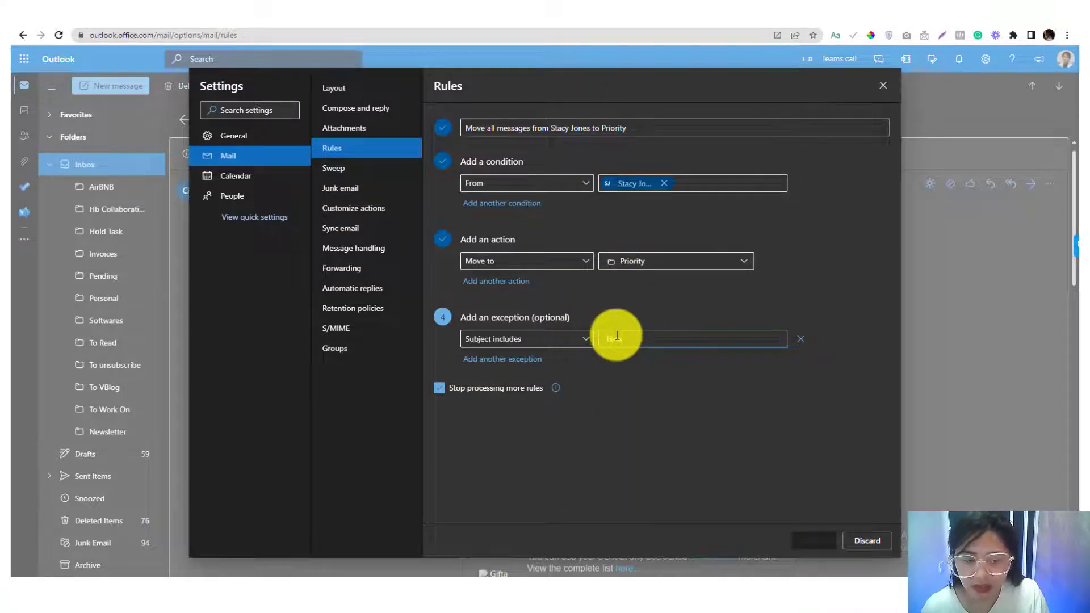
pyautogui.write('Newsletter')
pyautogui.press('Return')
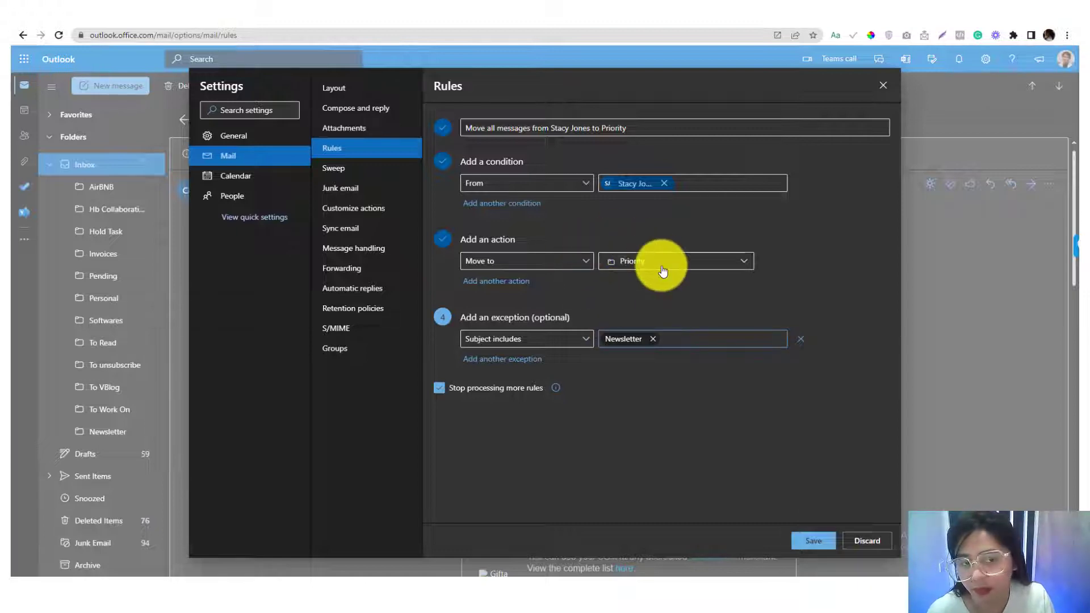
pyautogui.click(822, 542)
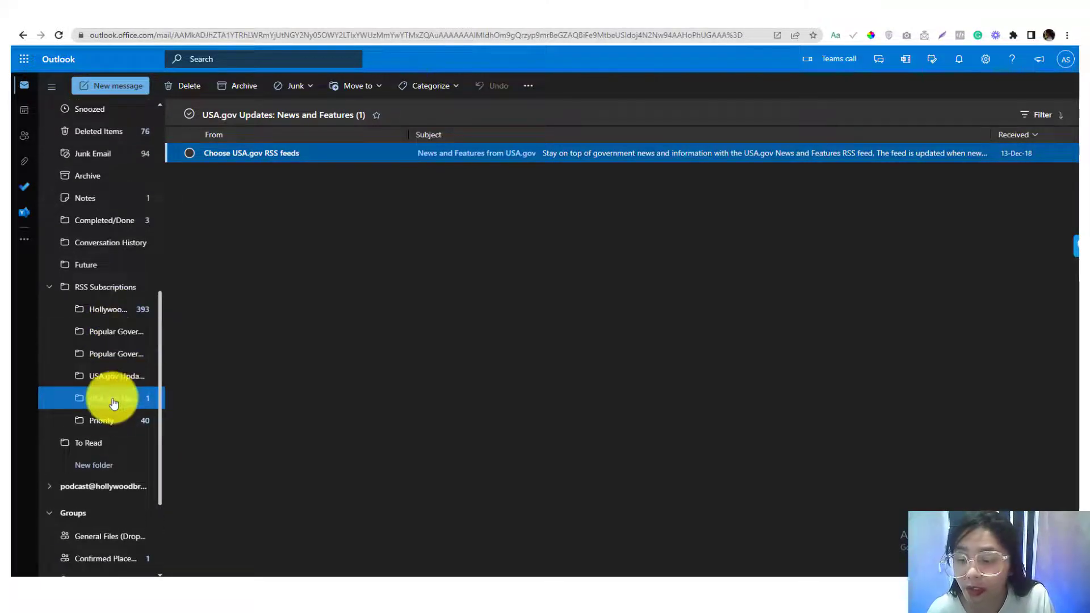
# - View the Priority folder's messages and try to move the folder out of RSS Subscriptions towards the Inbox
pyautogui.click(113, 423)
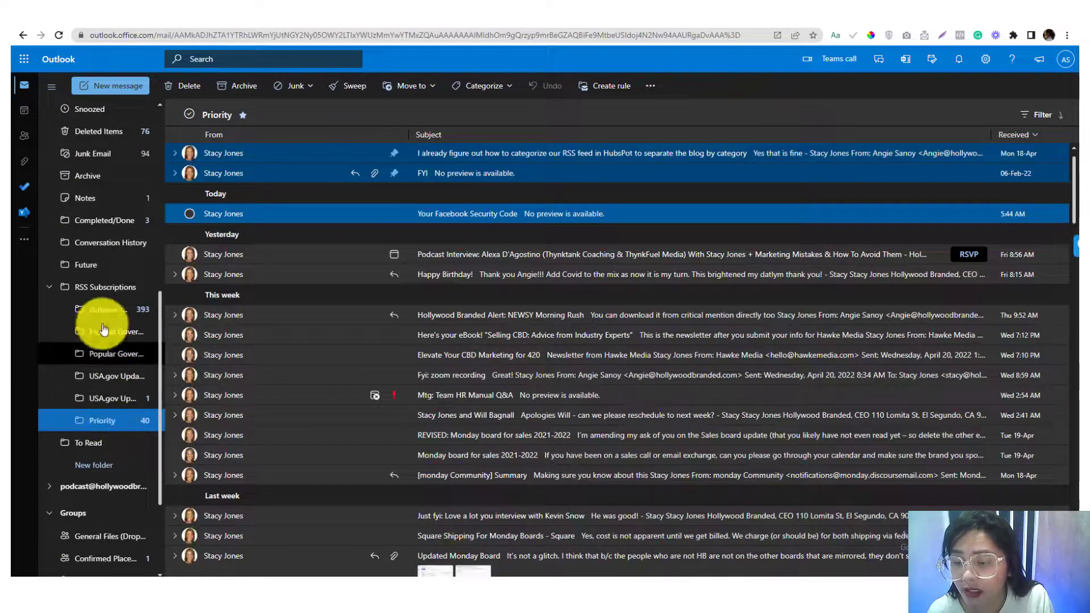
pyautogui.click(102, 297)
pyautogui.scroll(7, 111, 307)
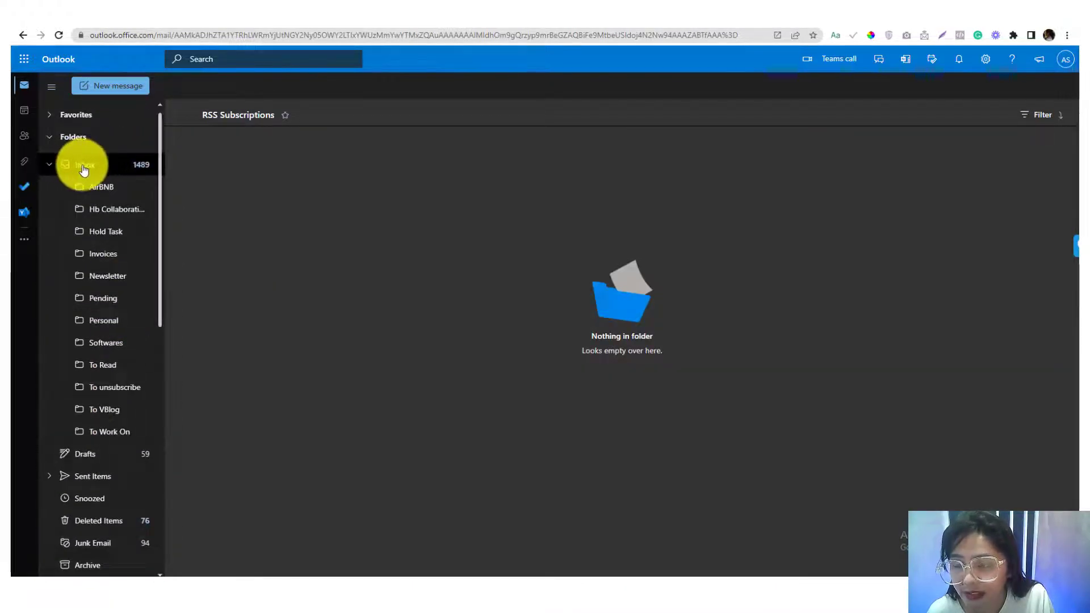
pyautogui.scroll(-5, 132, 368)
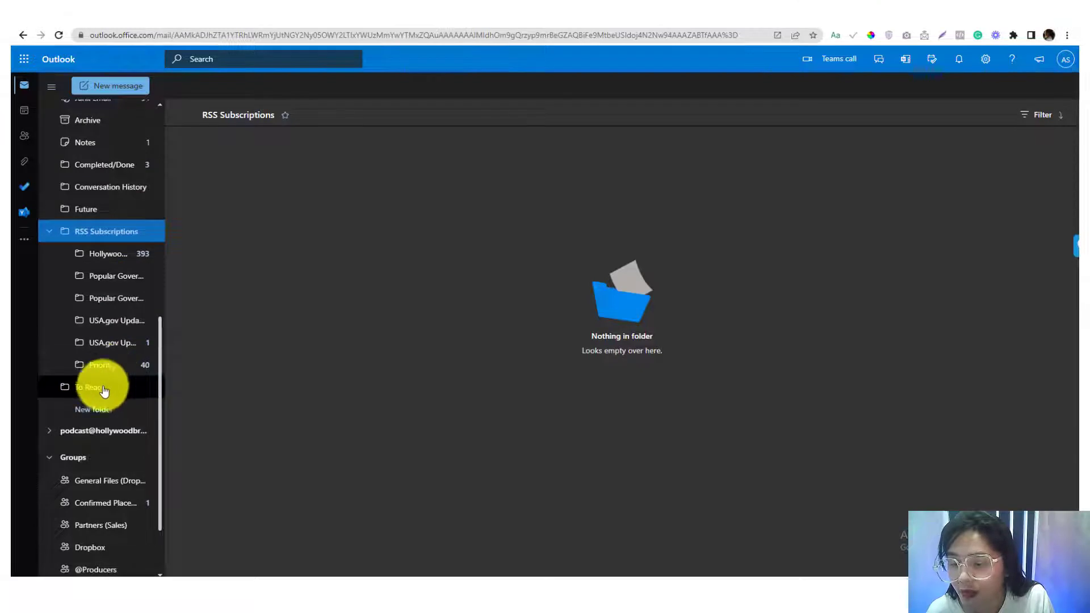
pyautogui.scroll(1, 104, 390)
pyautogui.moveTo(114, 421); pyautogui.dragTo(95, 321)
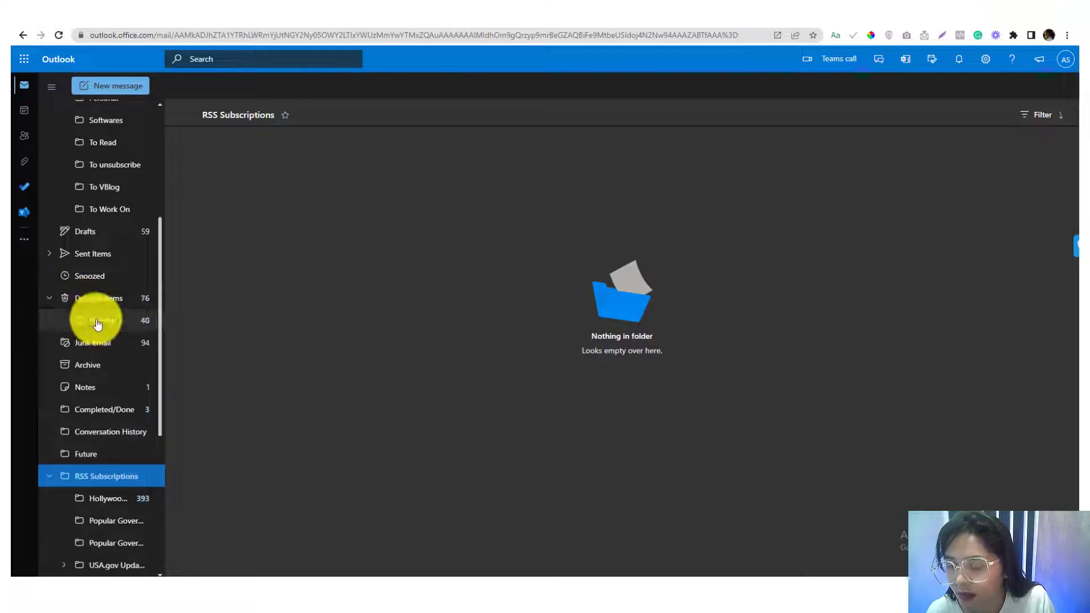
# - Move the Priority folder from Deleted Items into the Inbox and open the Inbox
pyautogui.click(97, 321)
pyautogui.rightClick(98, 324)
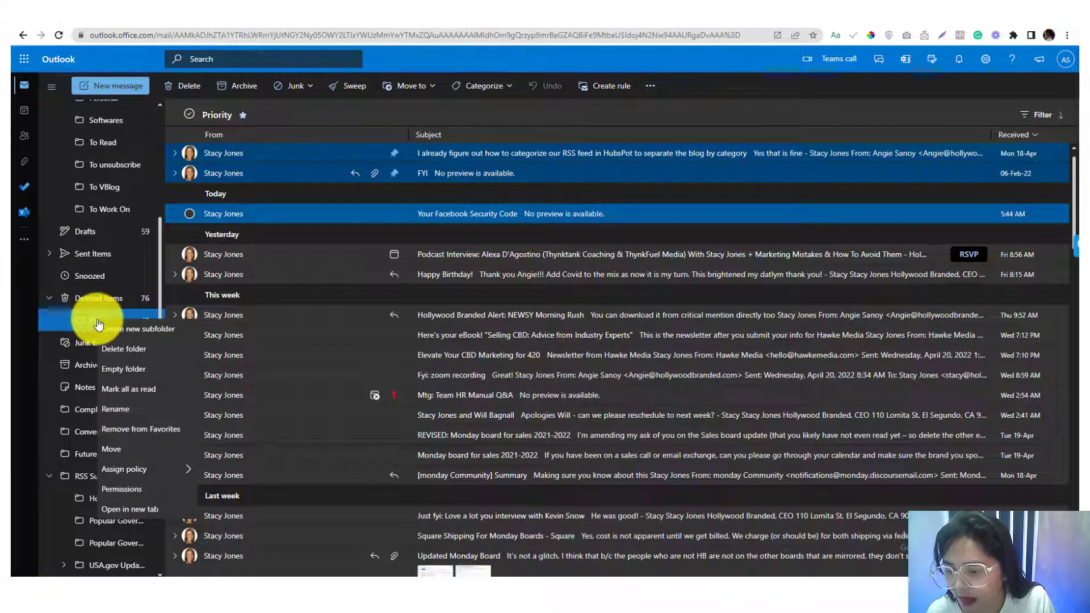
pyautogui.click(134, 450)
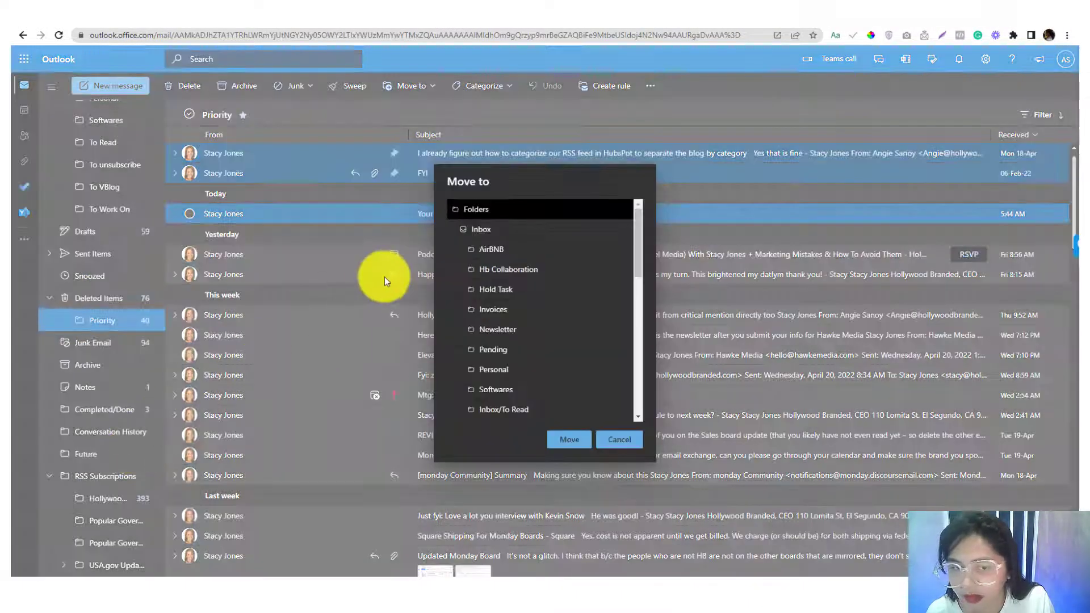
pyautogui.click(483, 230)
pyautogui.click(579, 447)
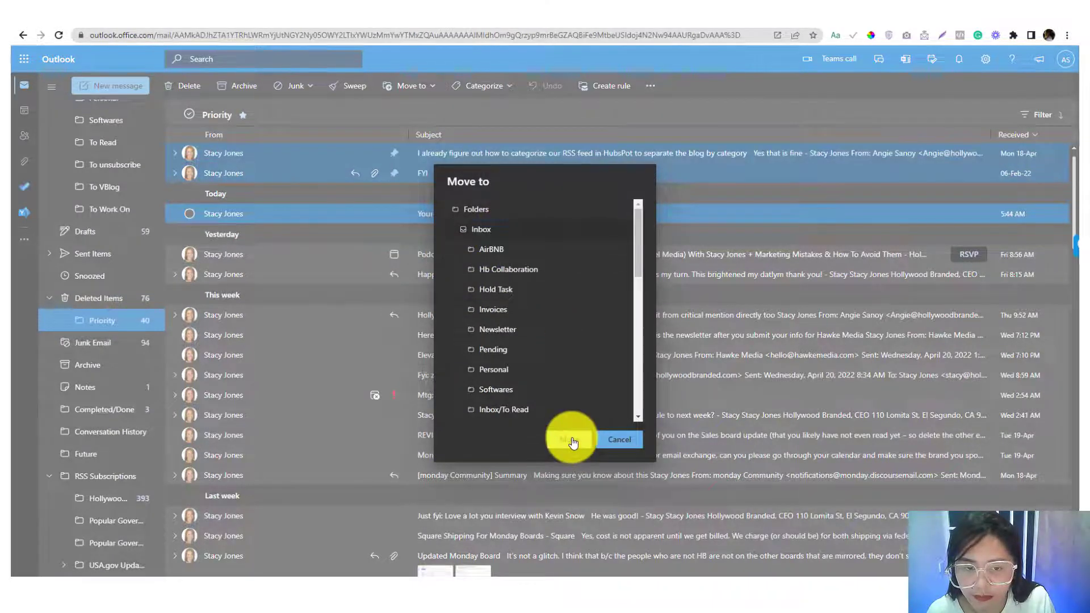
pyautogui.scroll(4, 105, 277)
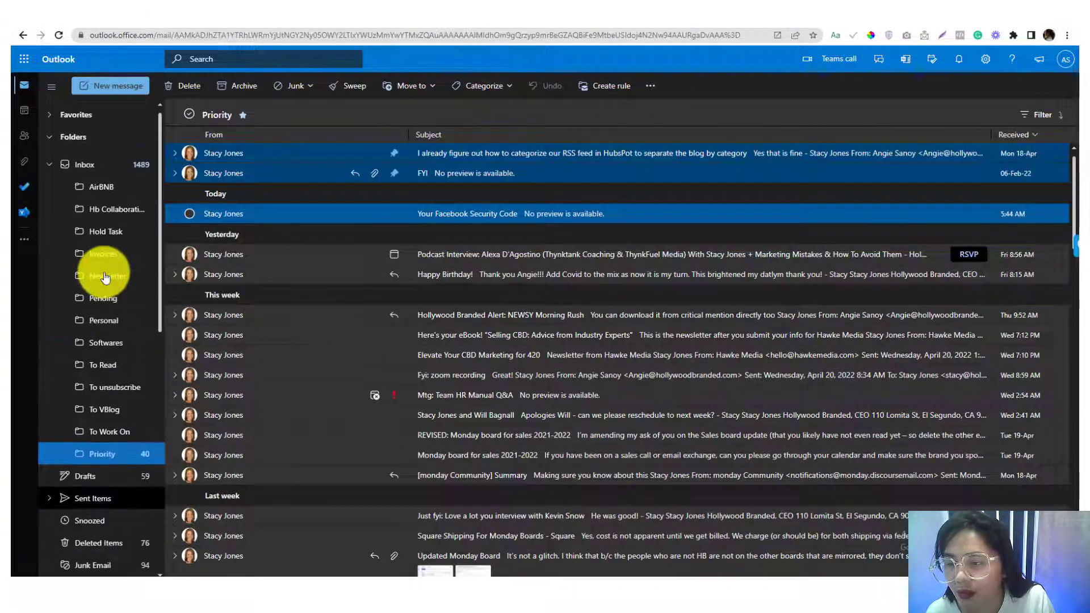
pyautogui.click(95, 168)
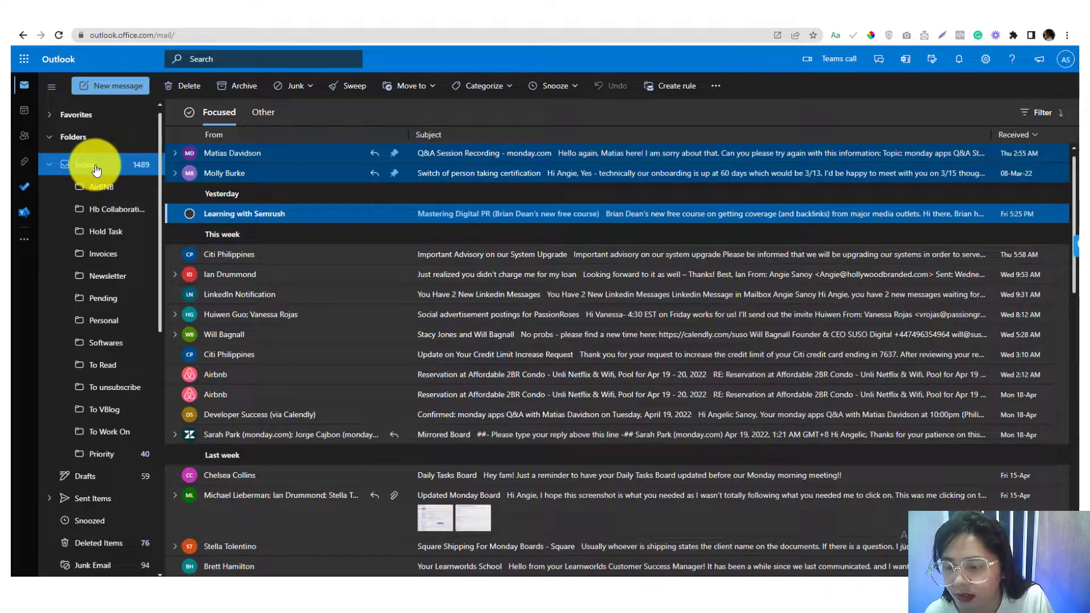